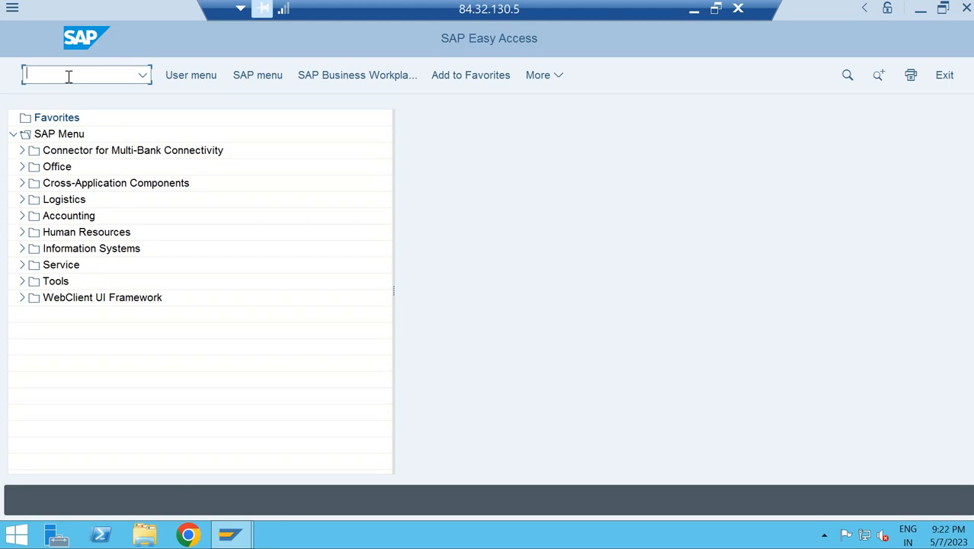
Open the SAP Reference IMG through transaction spro
text(spro)
key(Return)
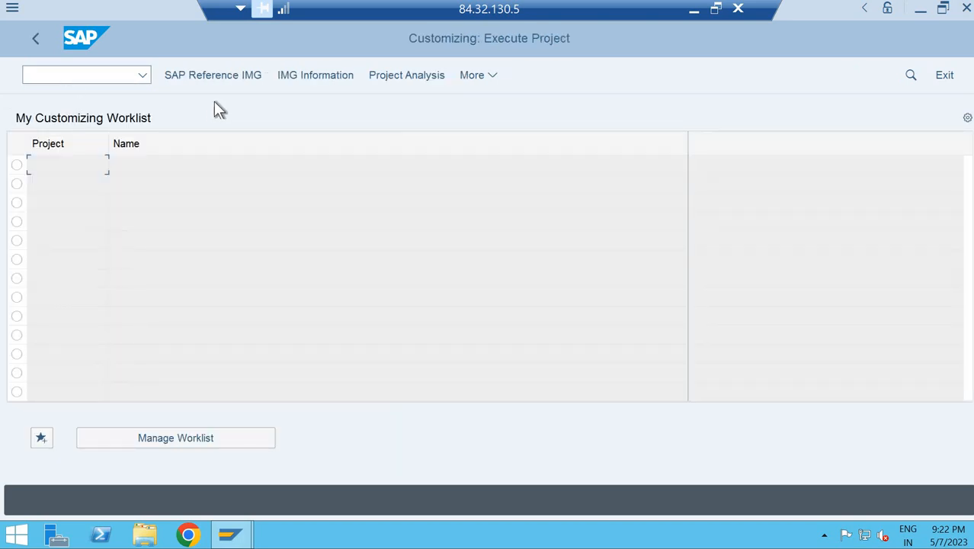
click(227, 77)
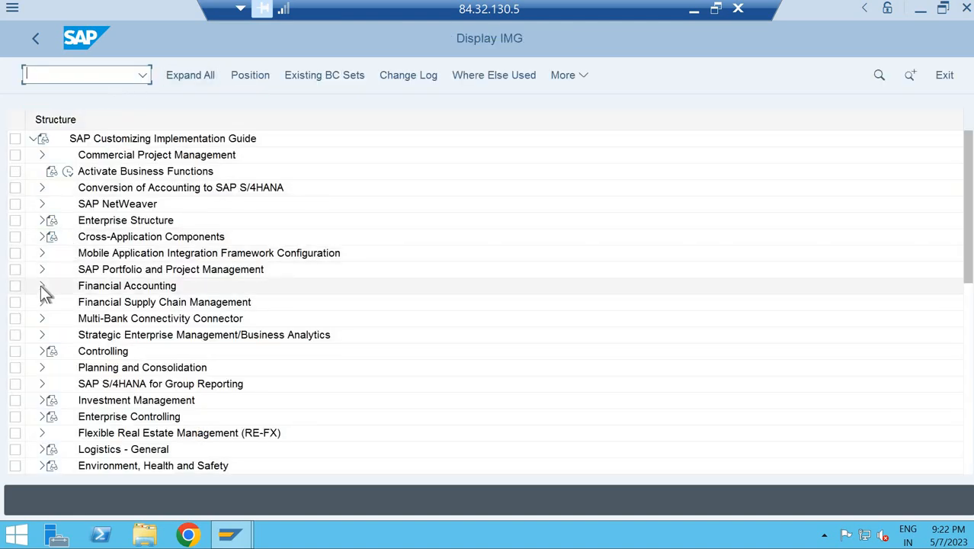
Expand Financial Accounting > Financial Accounting Global Settings > Document > Document Types in the implementation guide
click(41, 285)
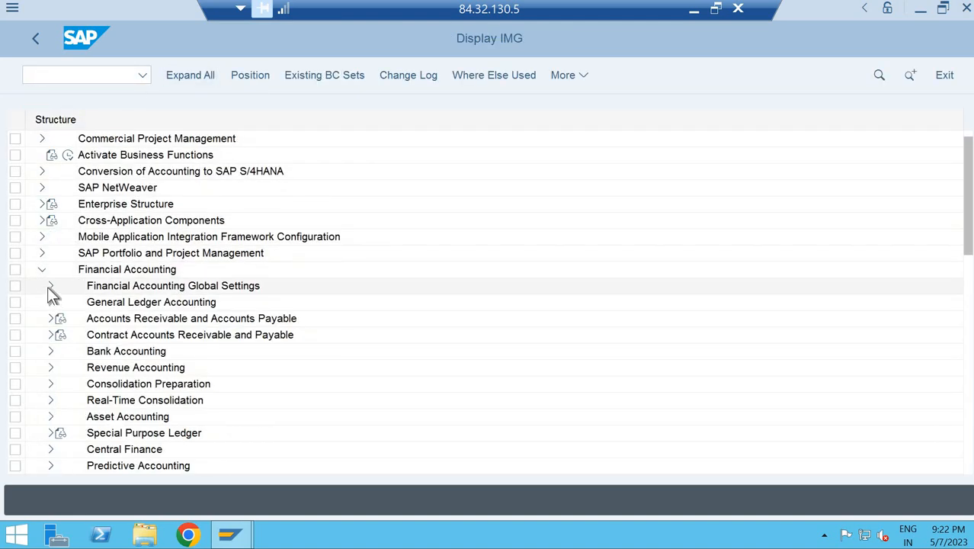
click(49, 286)
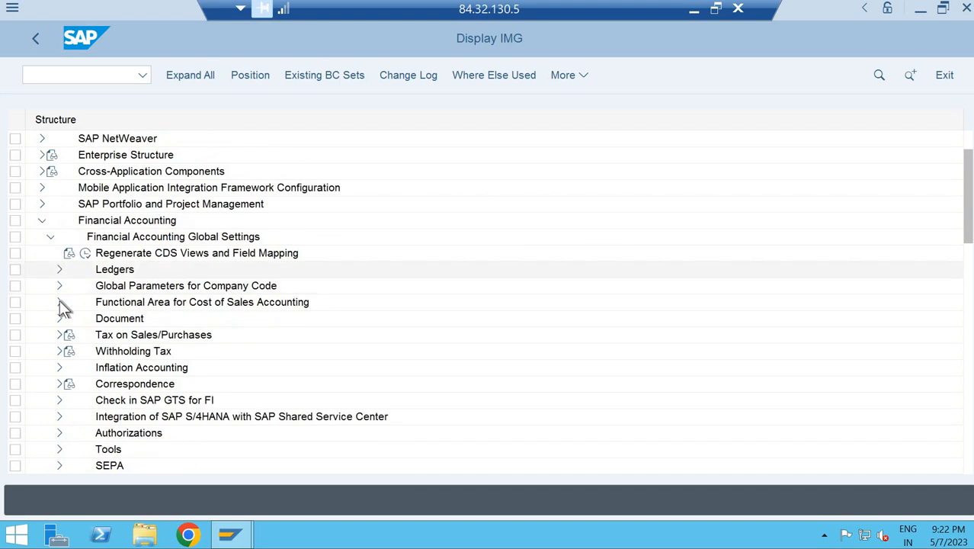
click(59, 318)
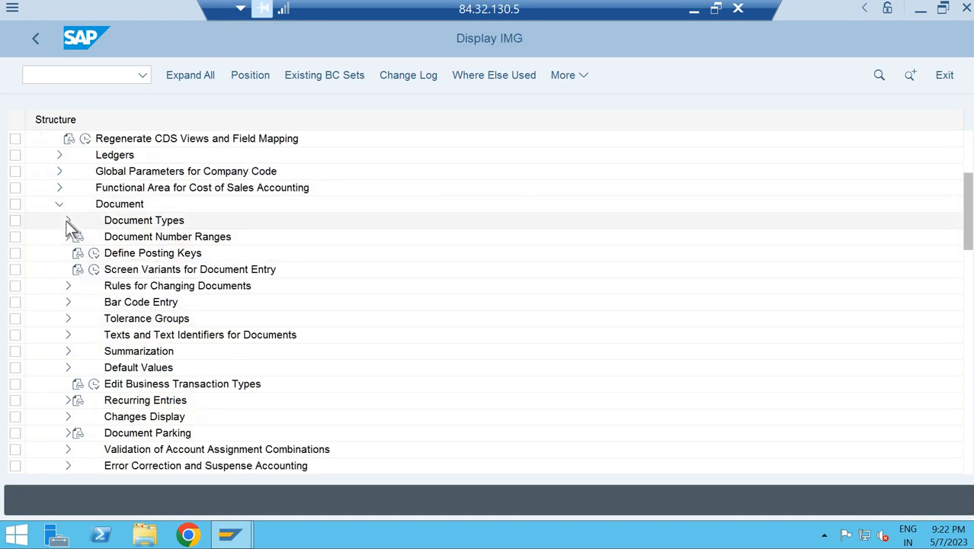
click(66, 221)
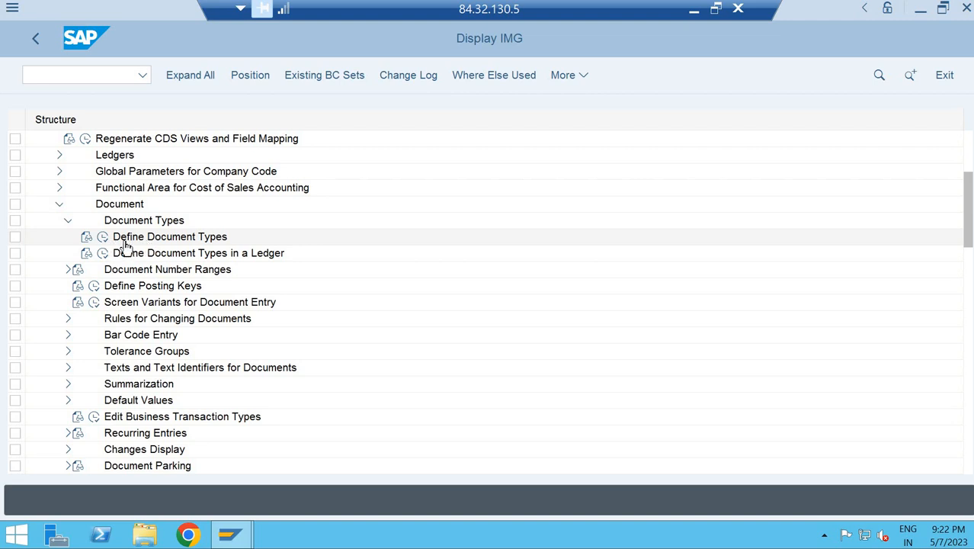
Display the IMG Activity keys as additional information beside the implementation guide structure
click(586, 75)
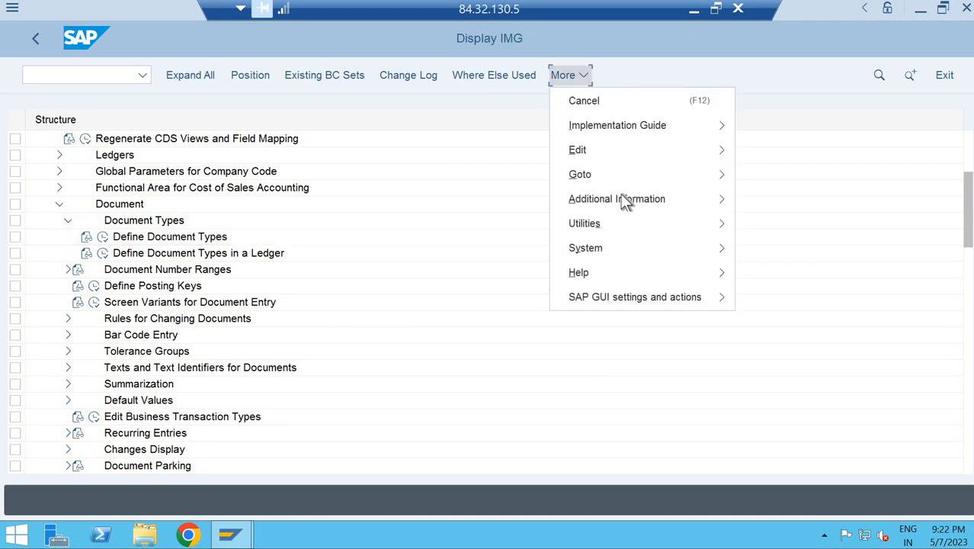
mouse_move(626, 202)
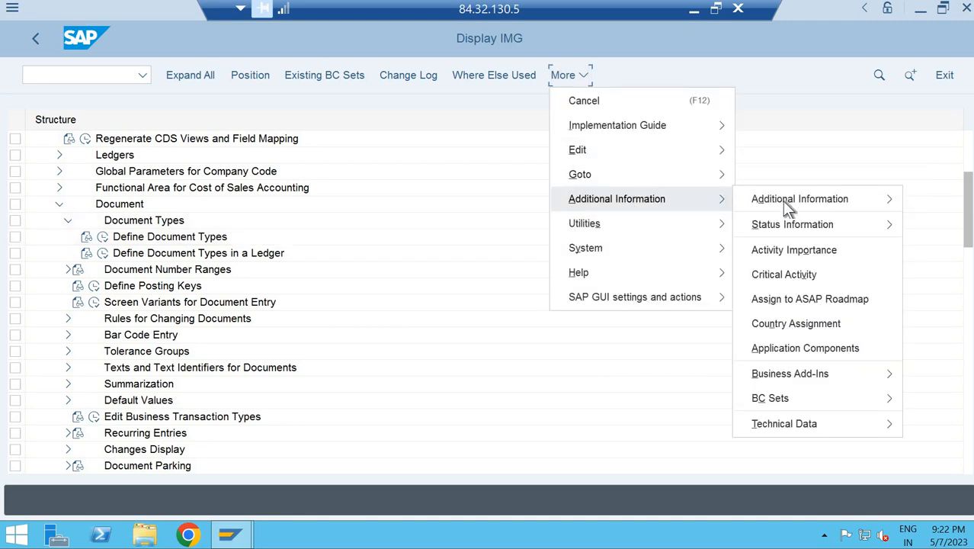
mouse_move(782, 201)
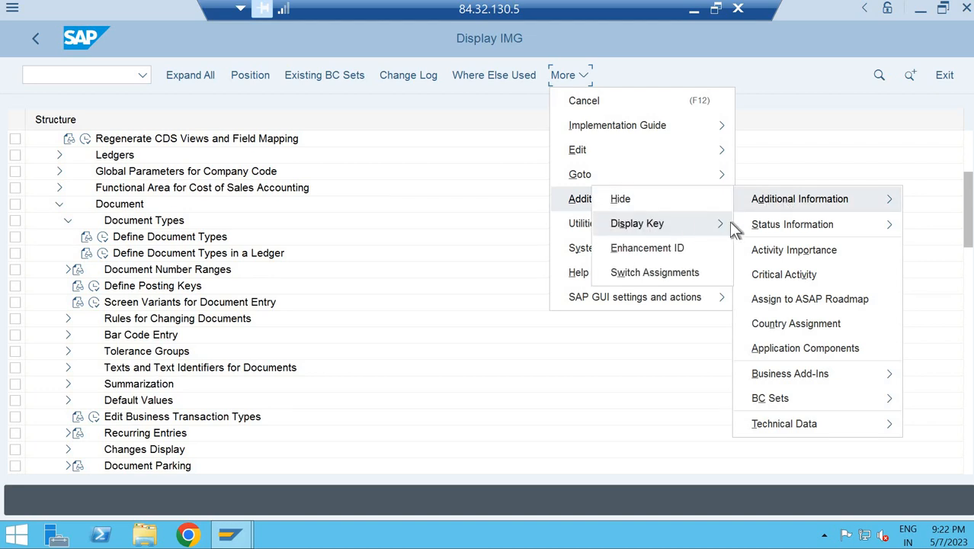
mouse_move(732, 228)
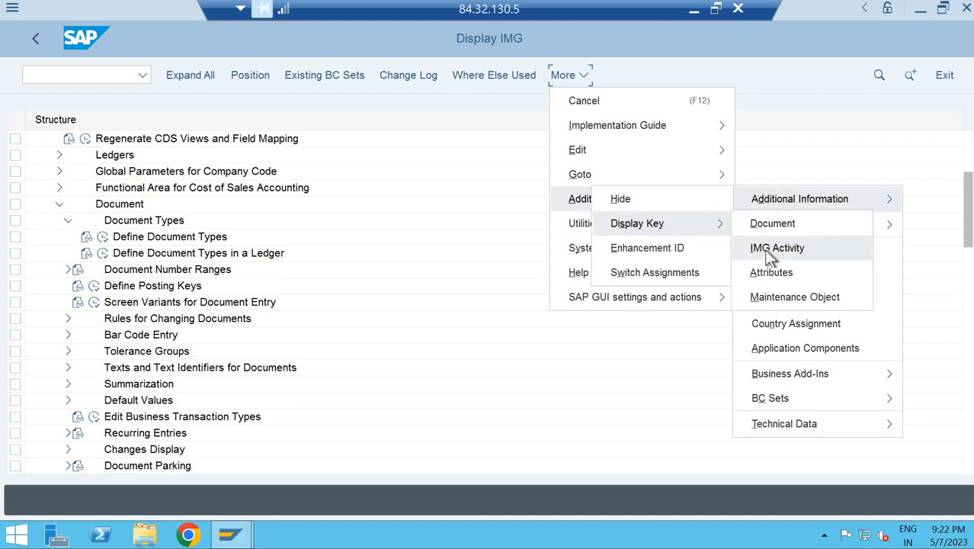
click(764, 249)
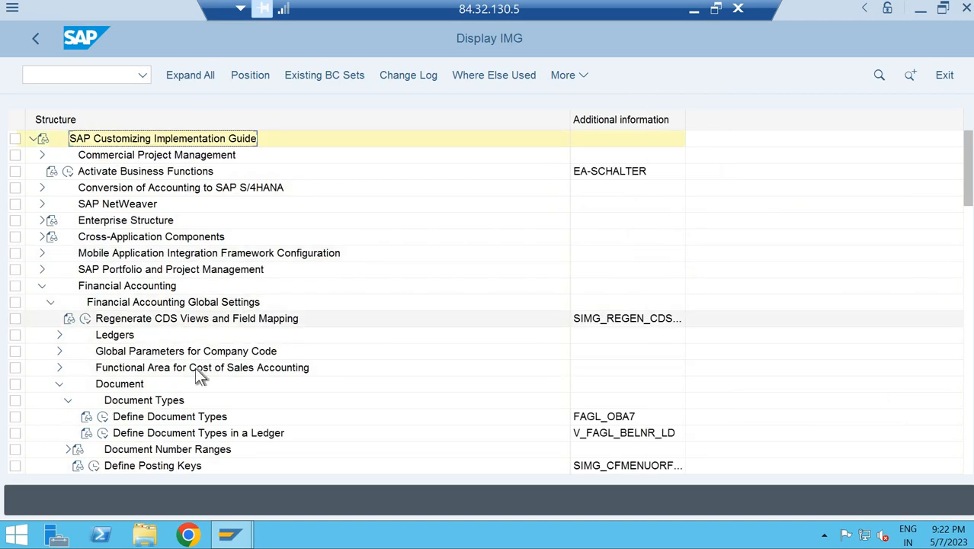
Open the Define Document Types activity and look at the customer credit memo (DG) and customer invoice (DR) entries
scroll(206, 361, down, 3)
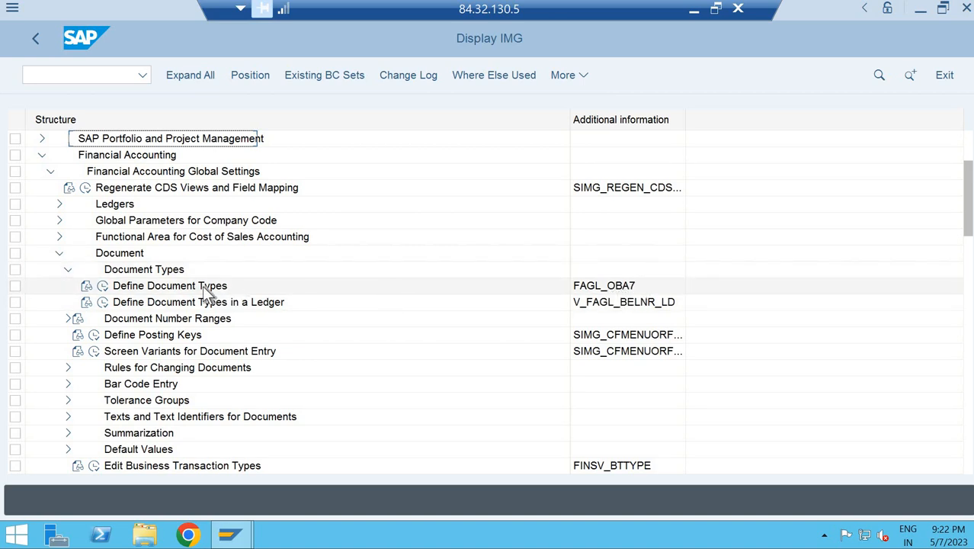
click(102, 286)
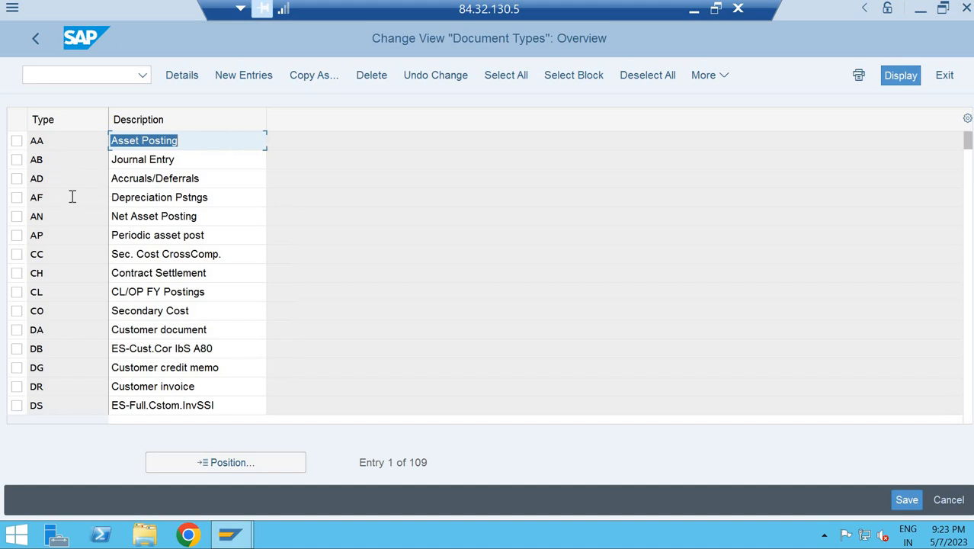
click(87, 366)
click(162, 367)
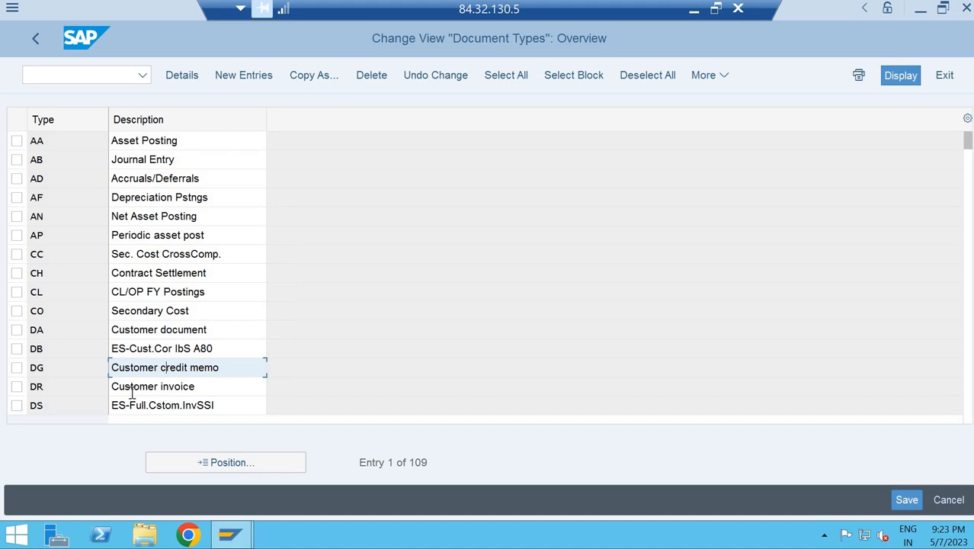
click(121, 386)
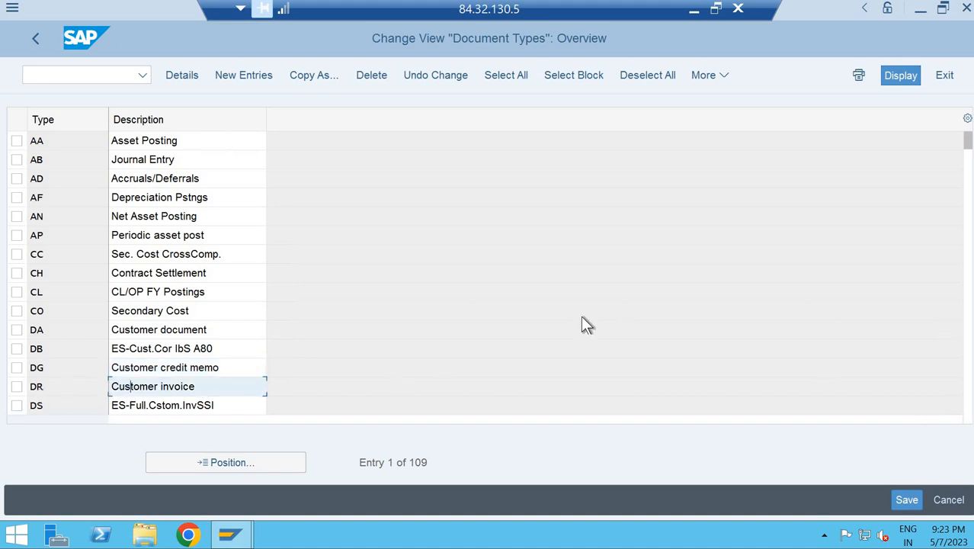
Position the document type list at SA and open the details of the G/L Account Document type
click(229, 462)
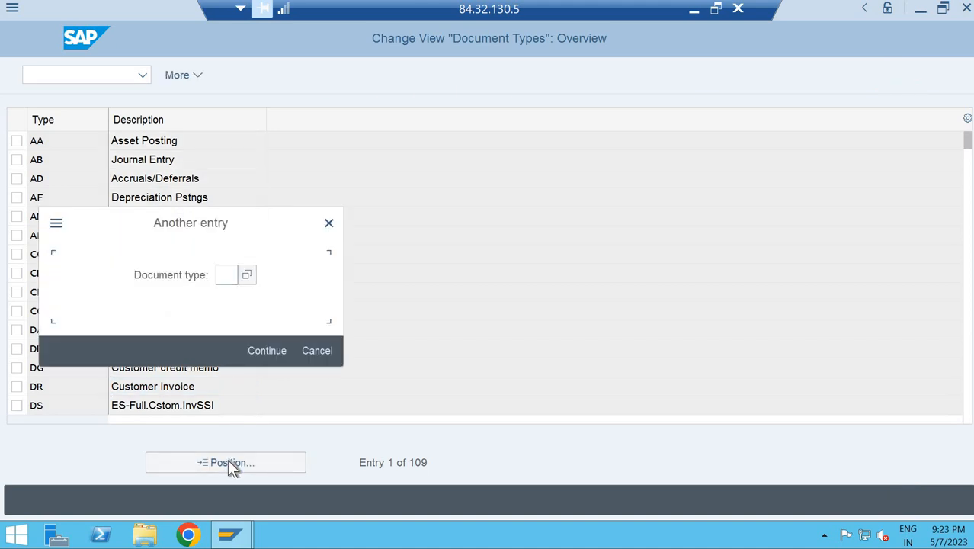
text(SA)
key(Return)
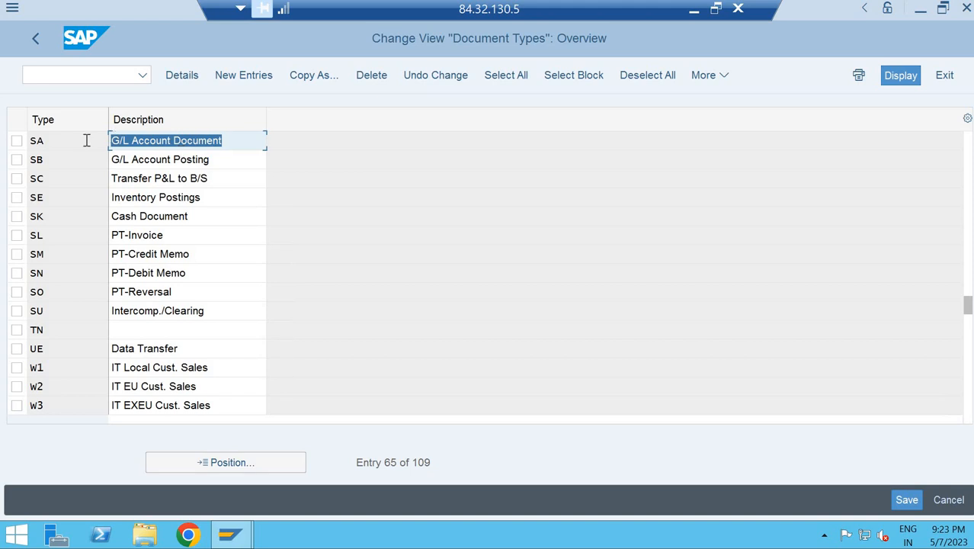
click(56, 140)
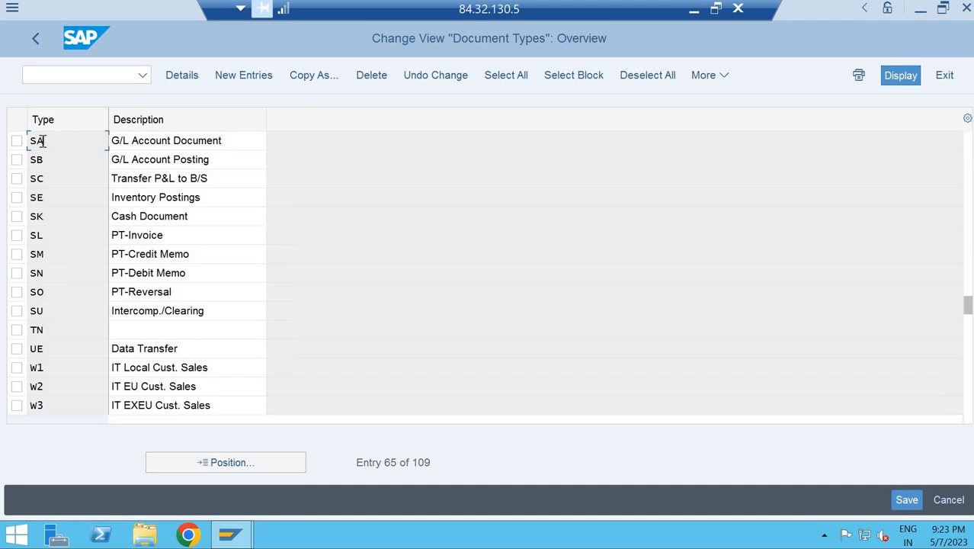
double_click(41, 142)
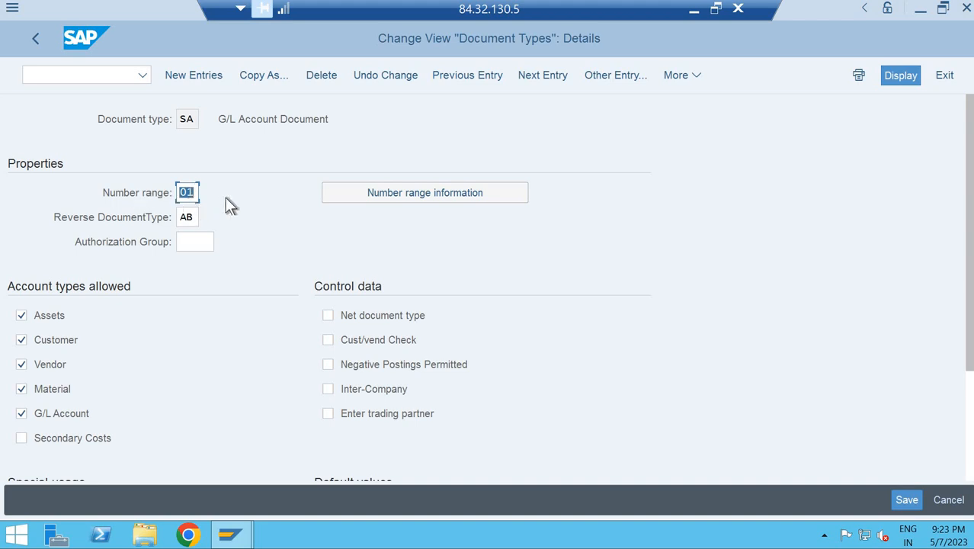
Open the number range information for document type SA and display the editable intervals of company code 0001
click(382, 196)
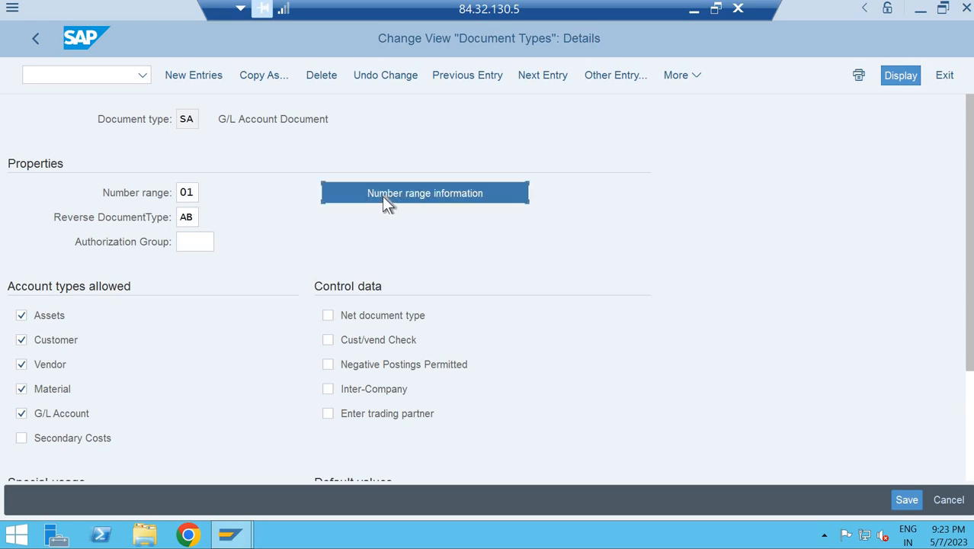
click(192, 147)
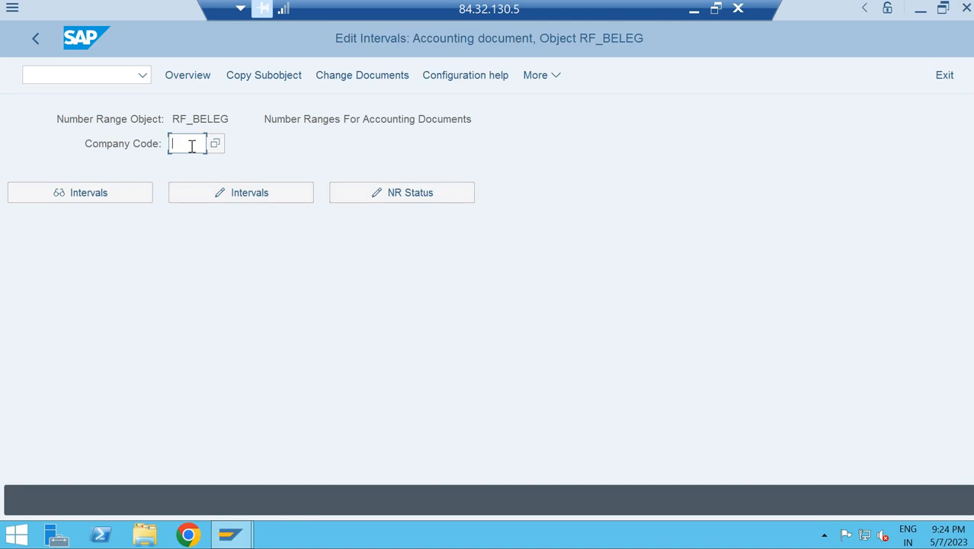
text(0001)
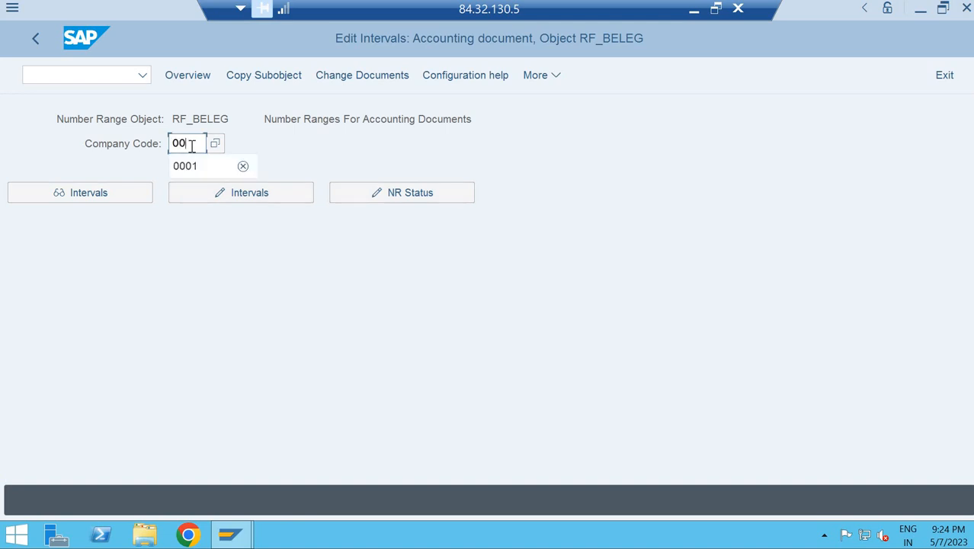
click(212, 195)
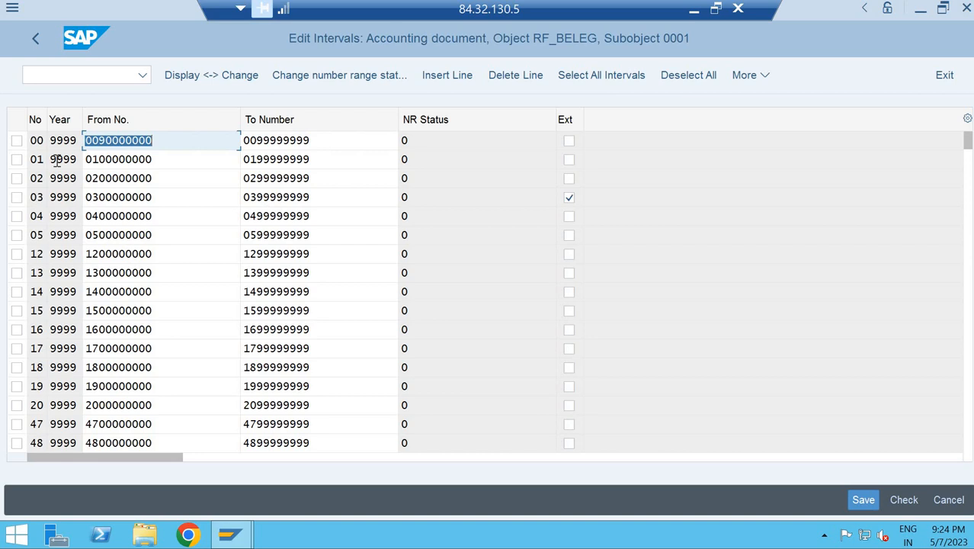
Examine the year and starting number of interval 01, and return to the SA document type details without editing the intervals
click(100, 162)
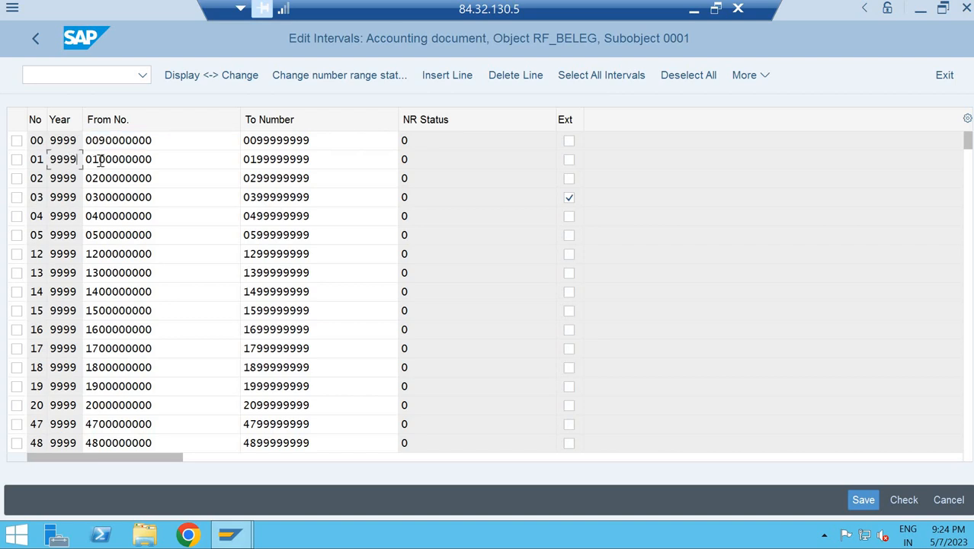
click(100, 162)
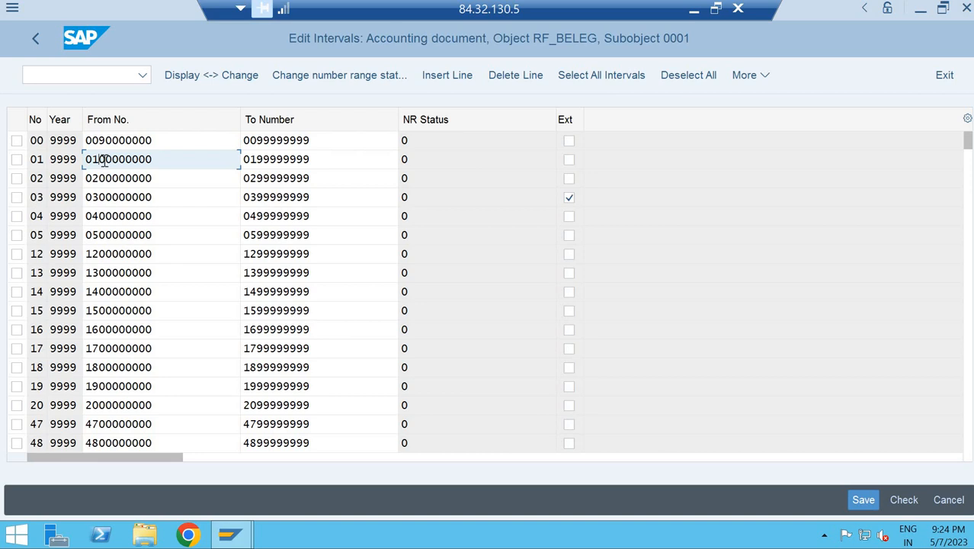
click(123, 73)
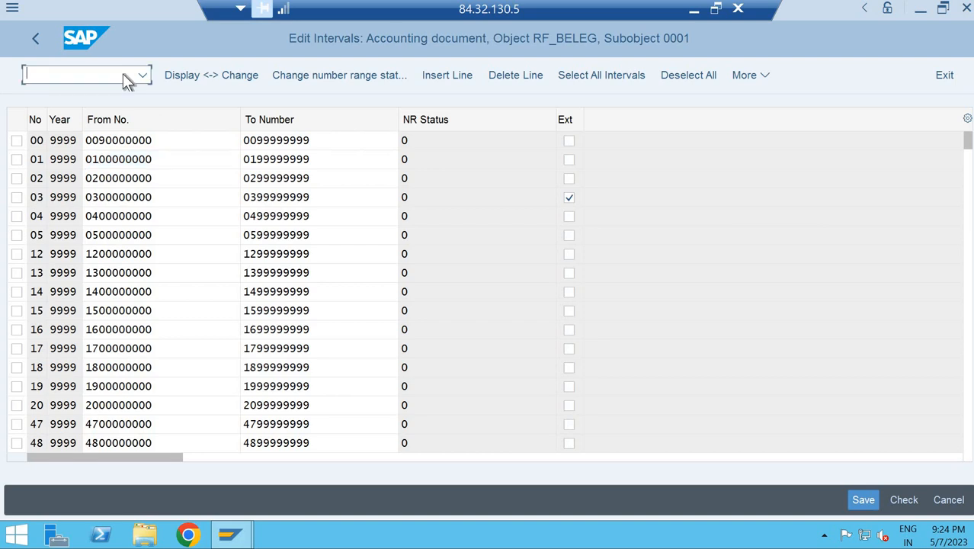
key(F3)
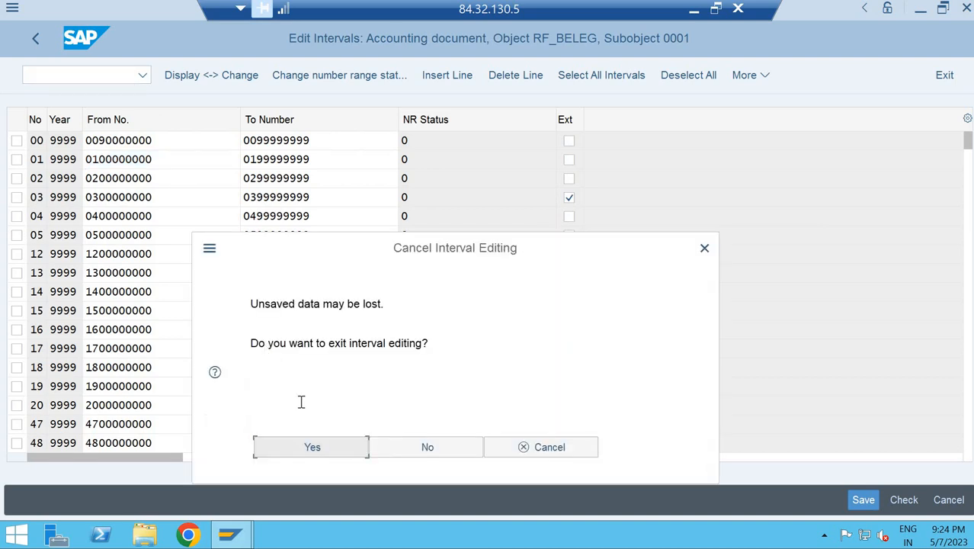
click(318, 445)
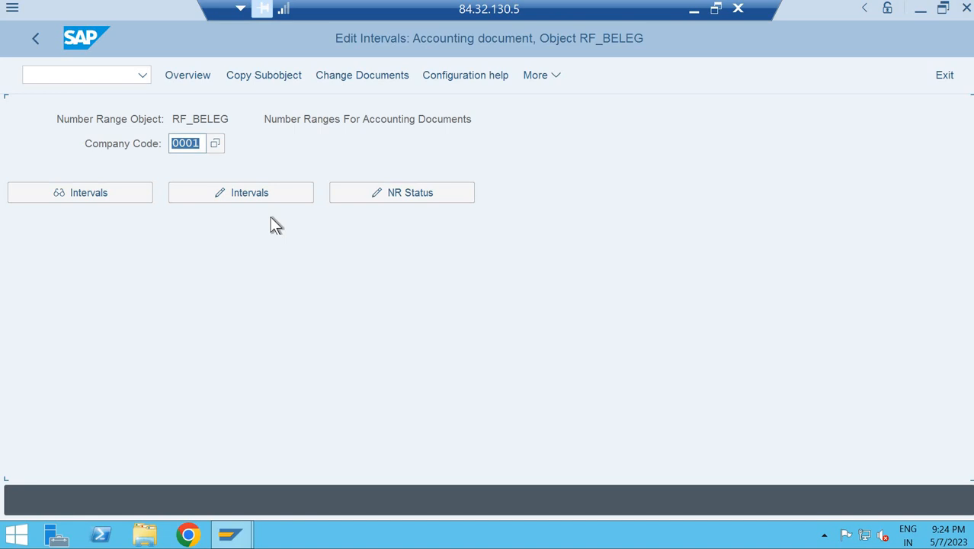
key(F3)
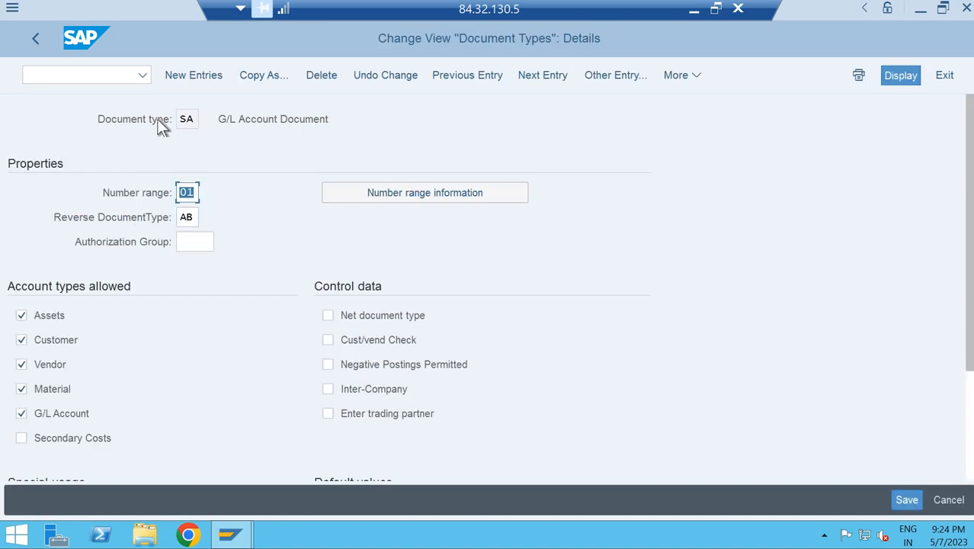
Toggle the Document Header Text and Reference Number entry requirements of document type SA, and save under the "for creation of fiscal year" customizing request
click(196, 220)
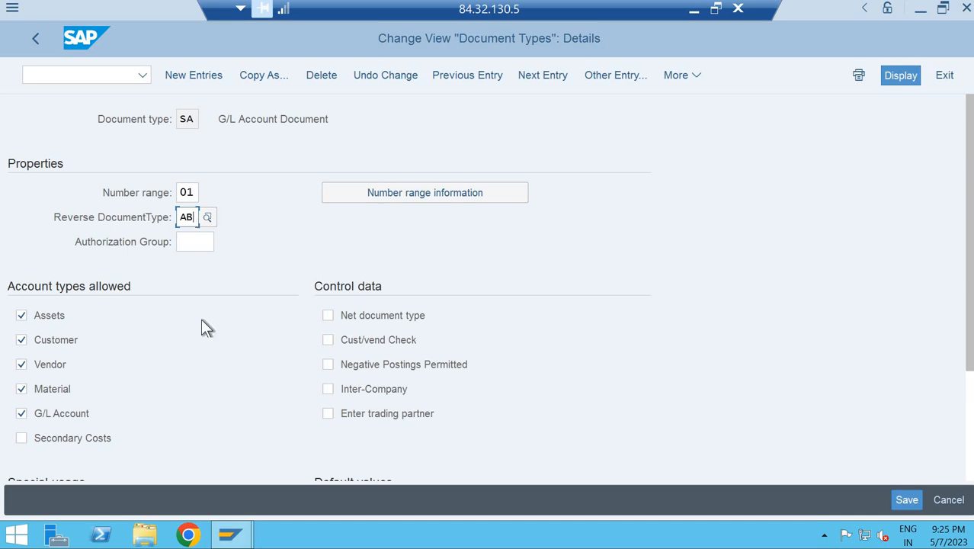
scroll(202, 318, down, 2)
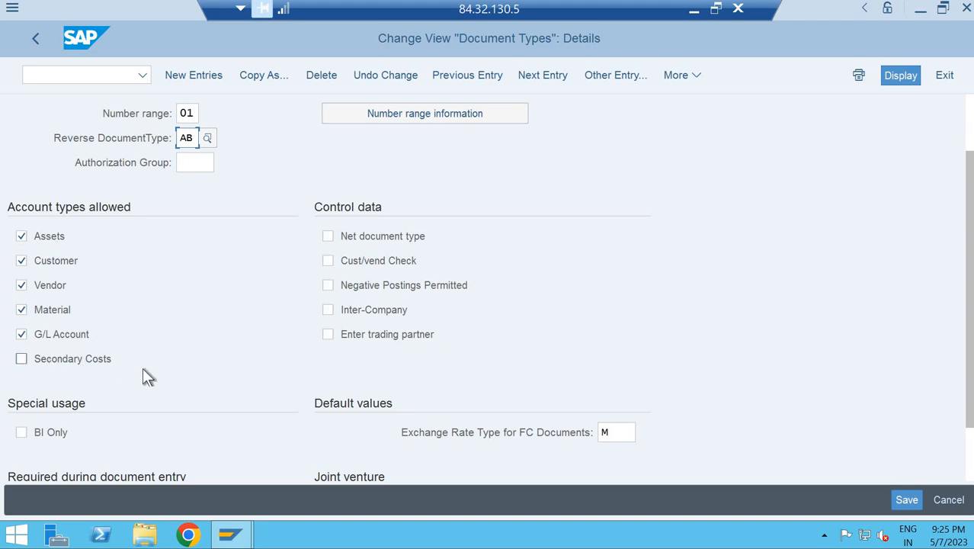
scroll(365, 315, down, 1)
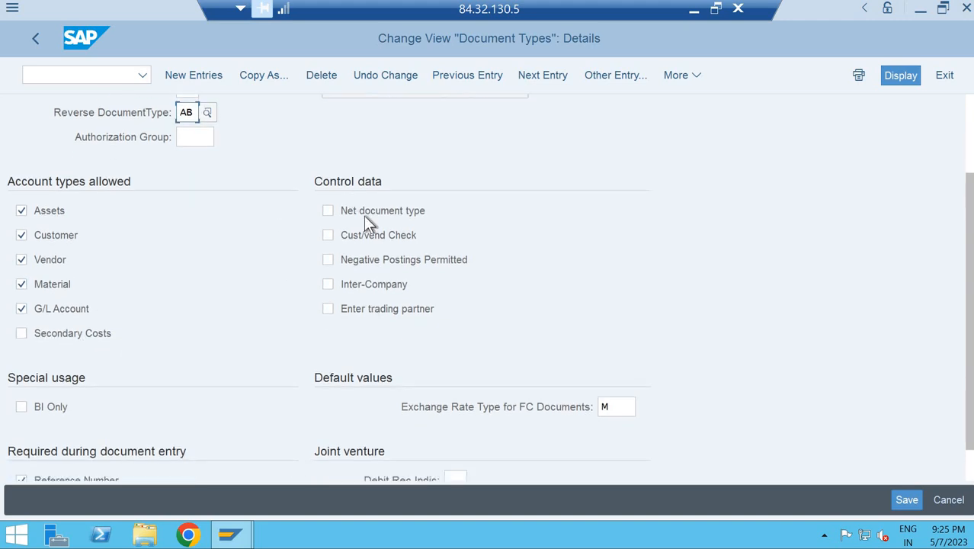
scroll(351, 222, down, 1)
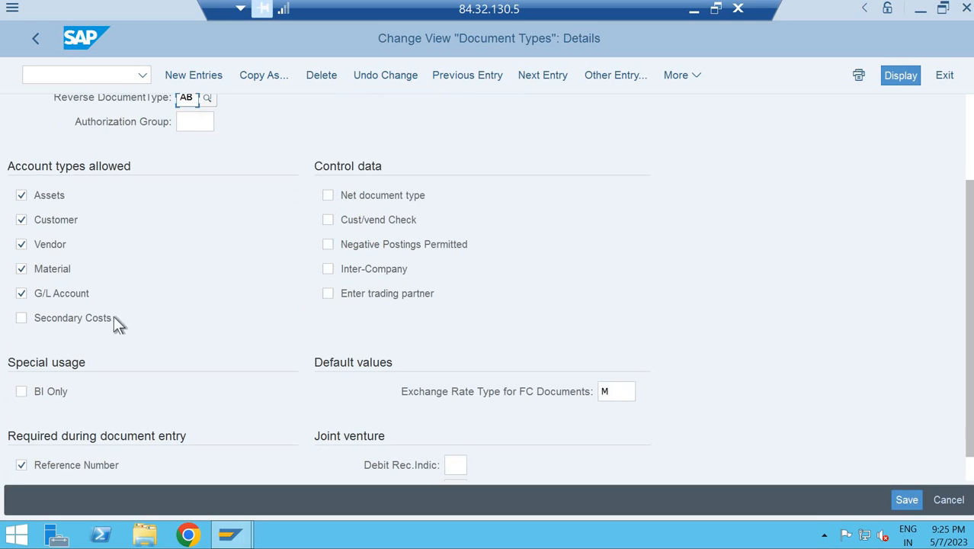
scroll(113, 320, down, 1)
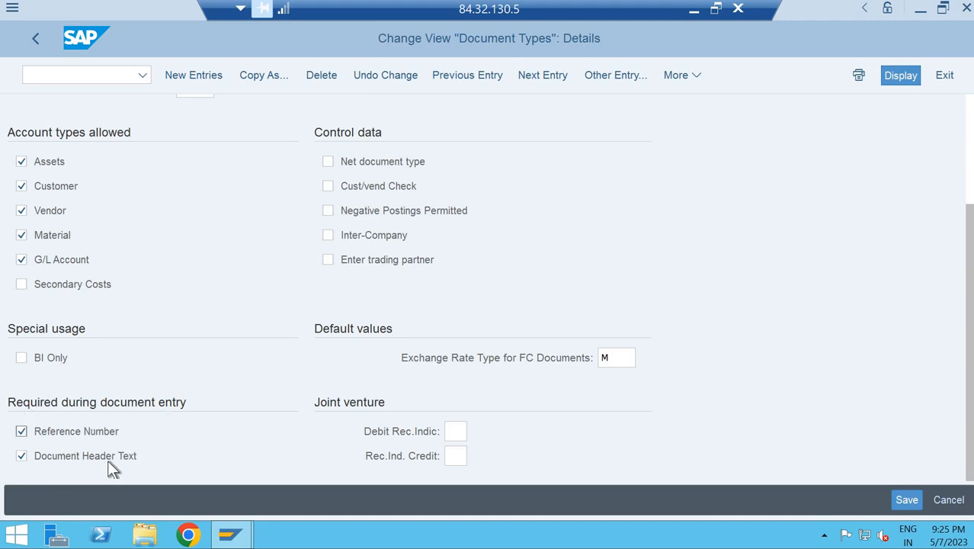
click(21, 457)
click(21, 458)
click(21, 432)
click(907, 500)
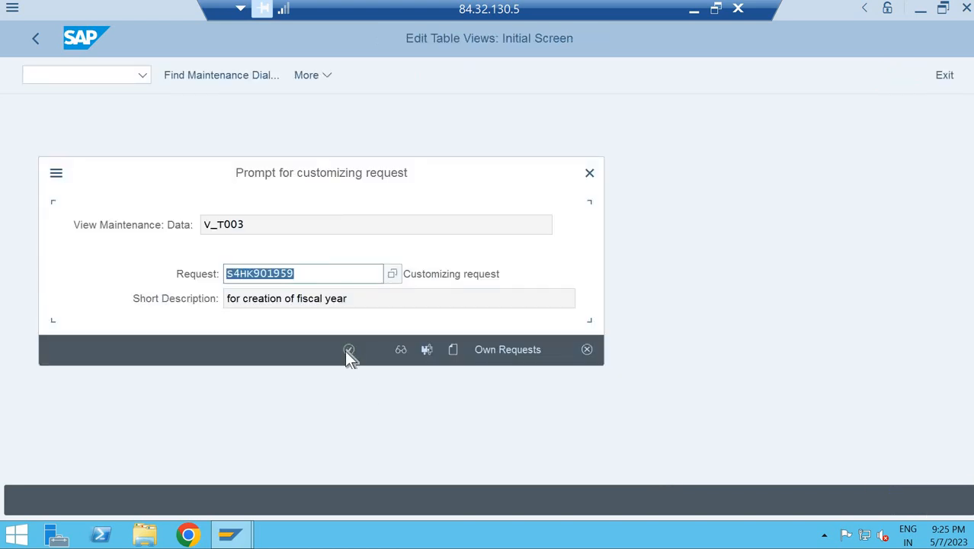
click(347, 350)
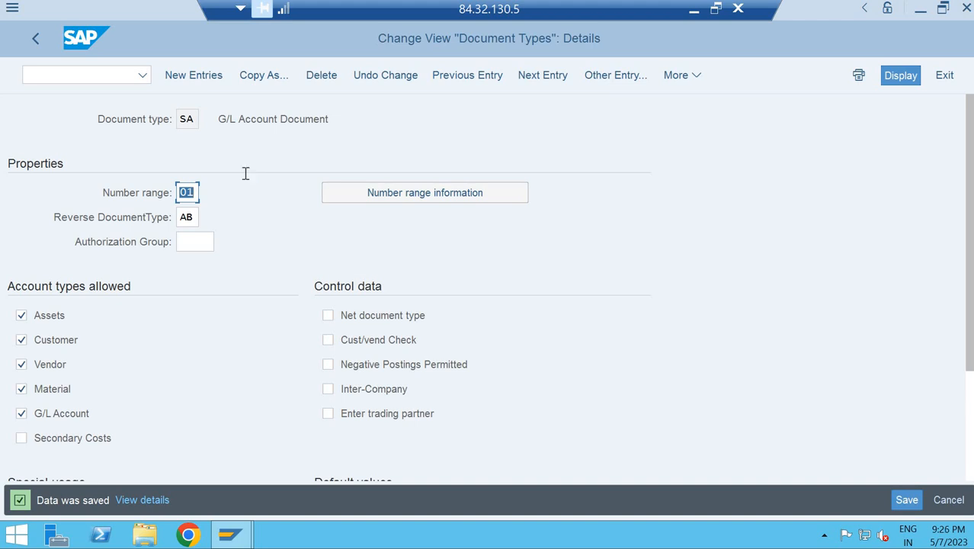
Return to the document type list, position it at KR and open the details of the Vendor Invoice type
key(F3)
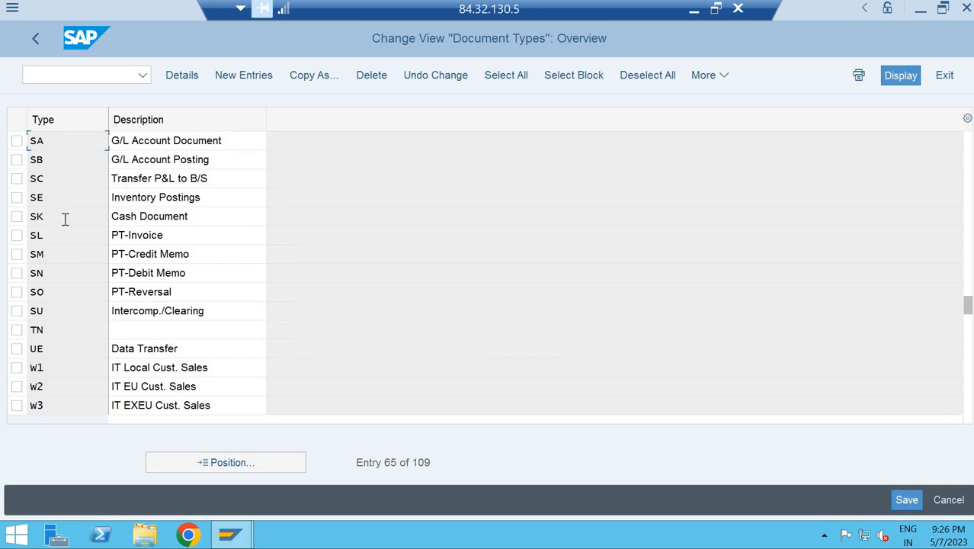
click(272, 464)
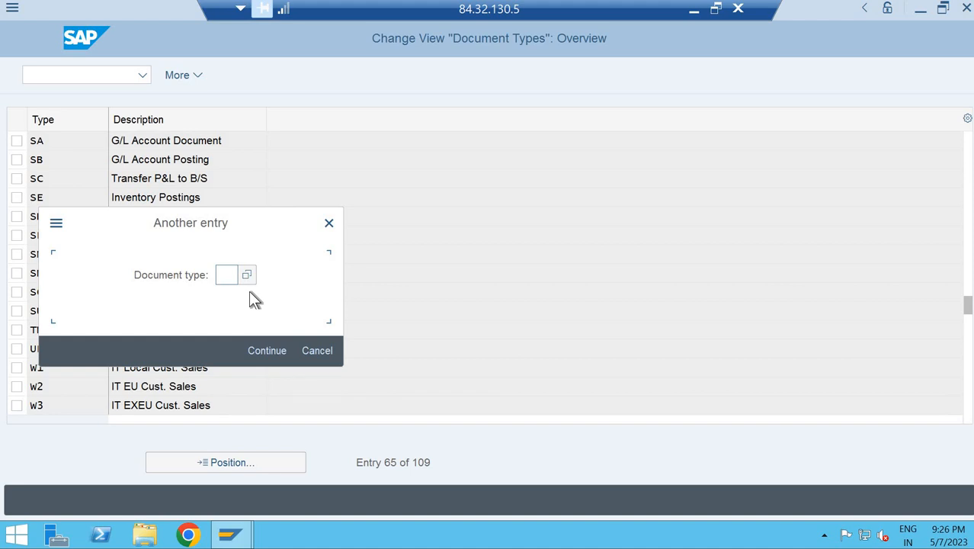
text(kr)
key(Return)
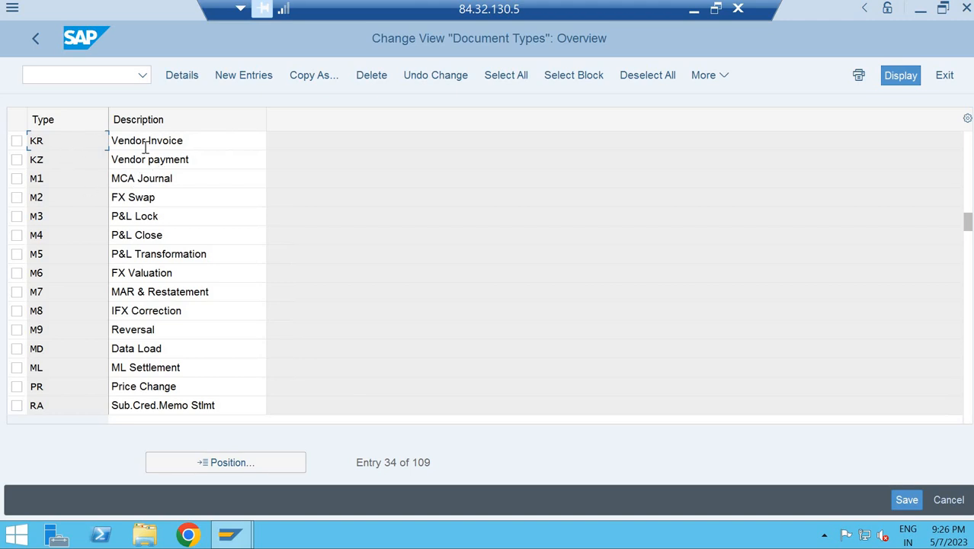
double_click(64, 145)
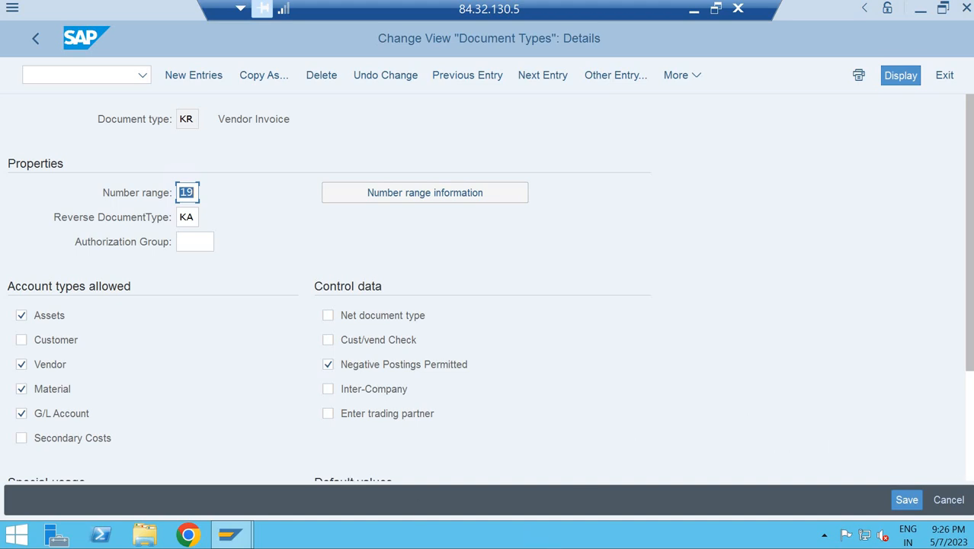
Leave the document type maintenance and open the Define Document Number Ranges activity under Document Number Ranges
click(949, 500)
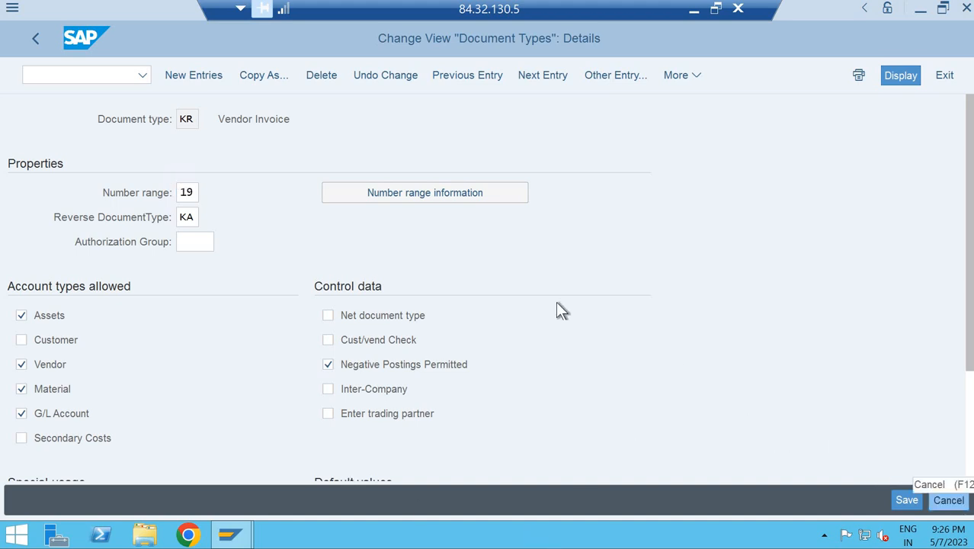
click(112, 76)
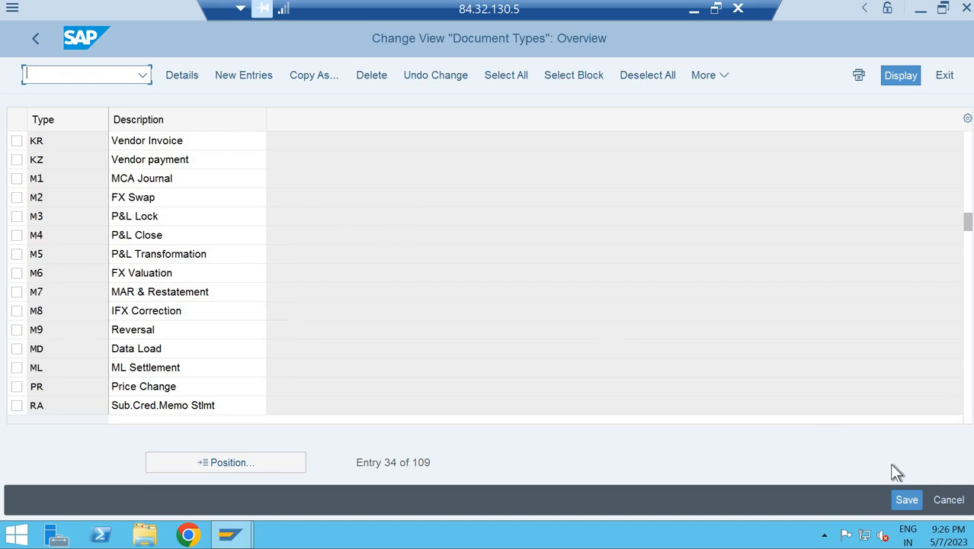
click(949, 500)
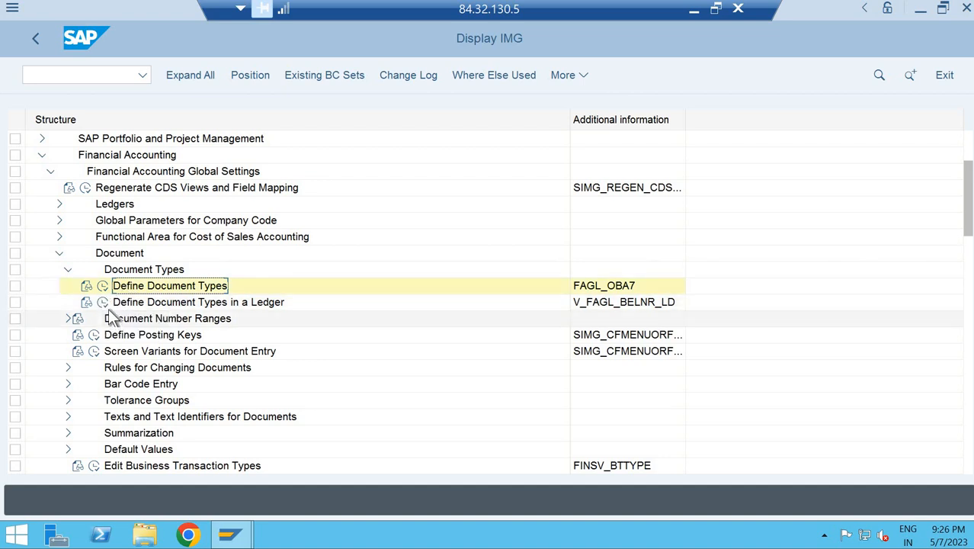
click(68, 270)
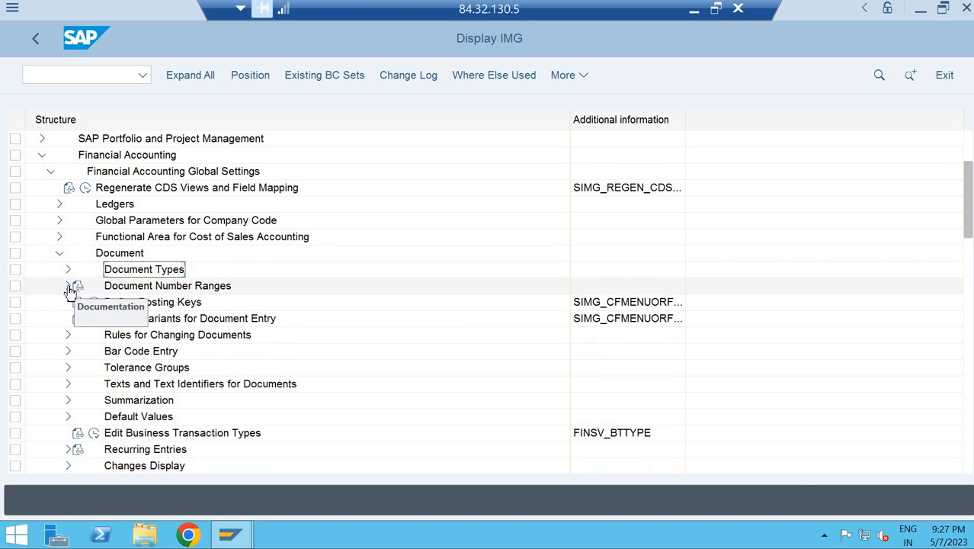
click(68, 285)
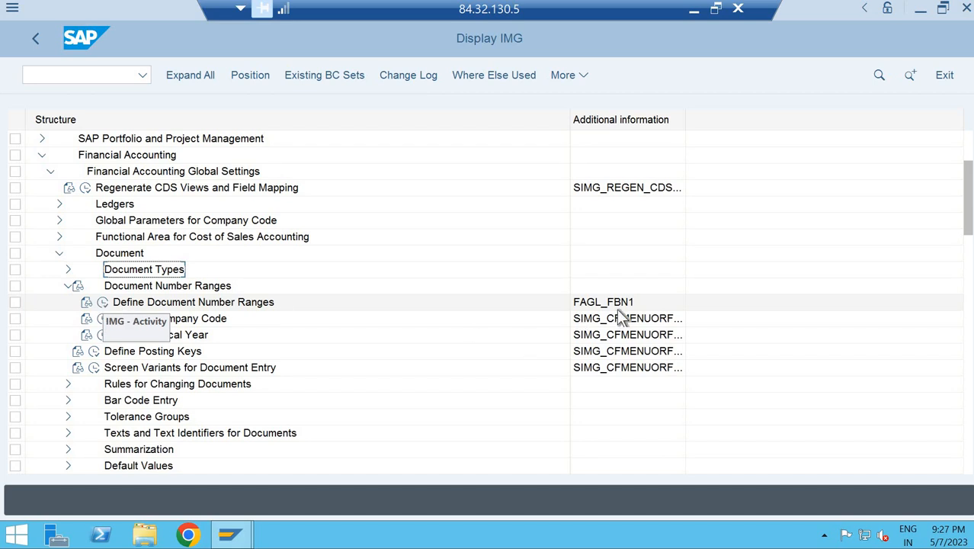
click(103, 302)
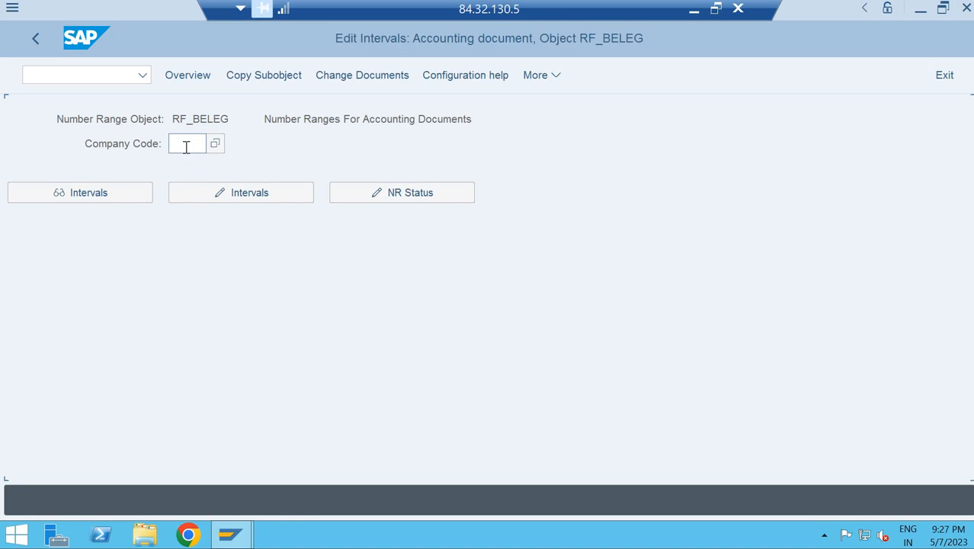
Display the editable number range intervals of company code NE01, and exit interval editing without entering anything
click(186, 148)
text(ne01)
key(Return)
click(212, 194)
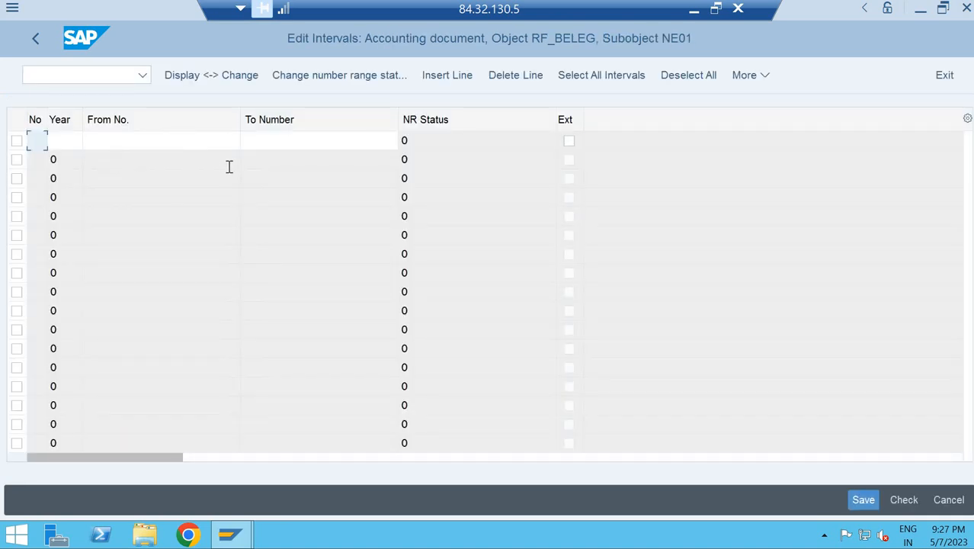
key(F3)
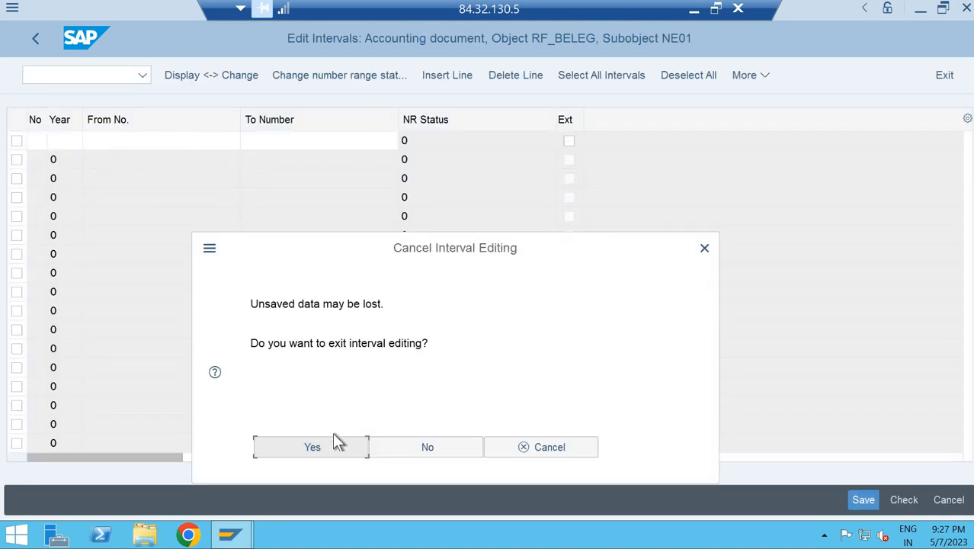
click(329, 445)
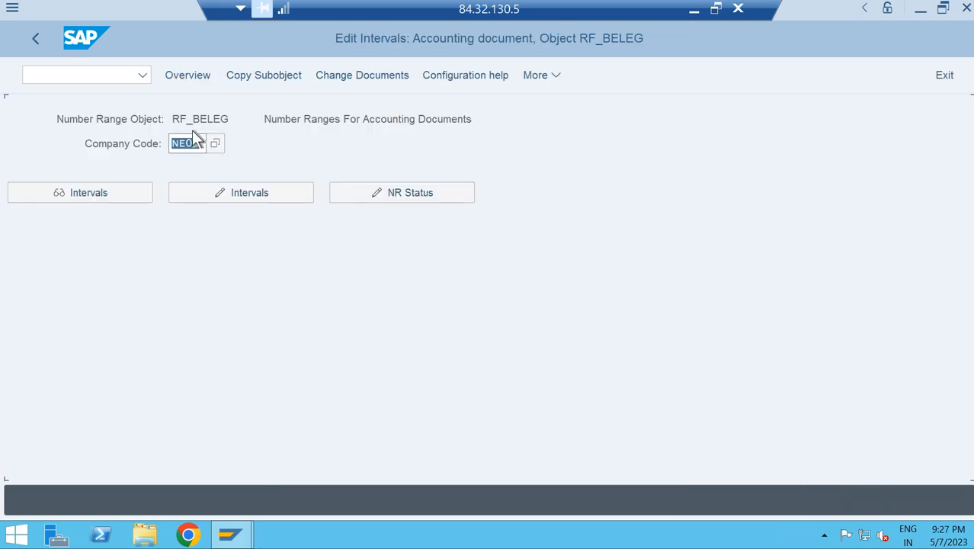
Display the editable number range intervals of company code 0001, and return to the customizing structure without editing them
text(0001)
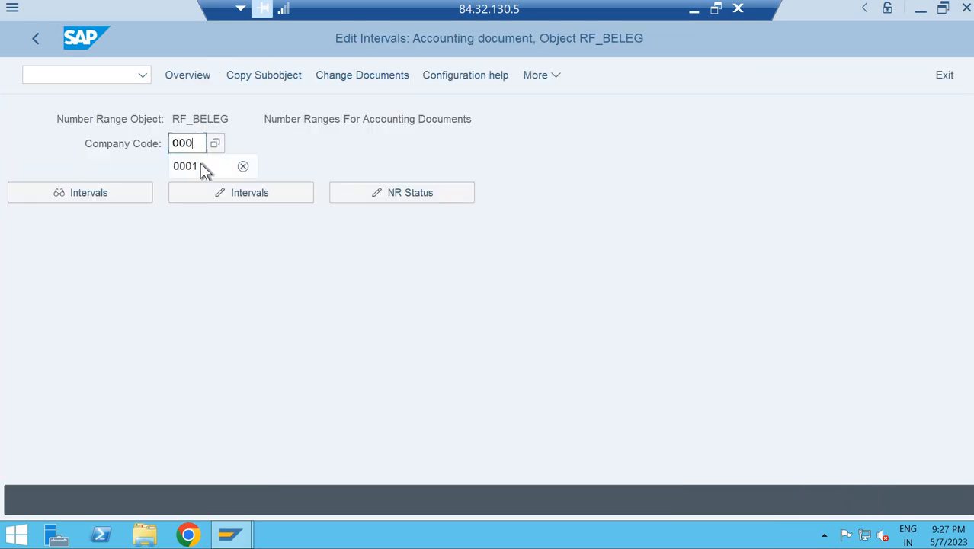
click(210, 188)
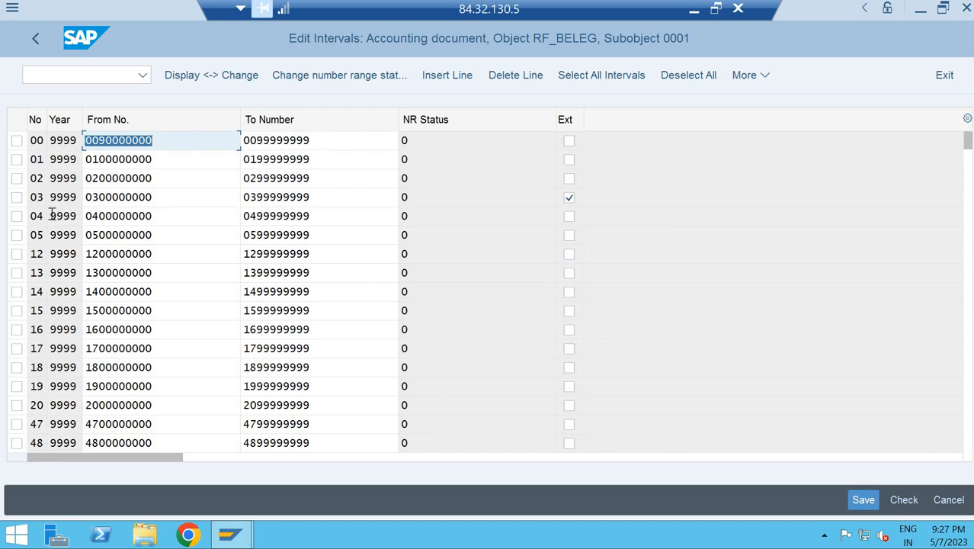
click(70, 74)
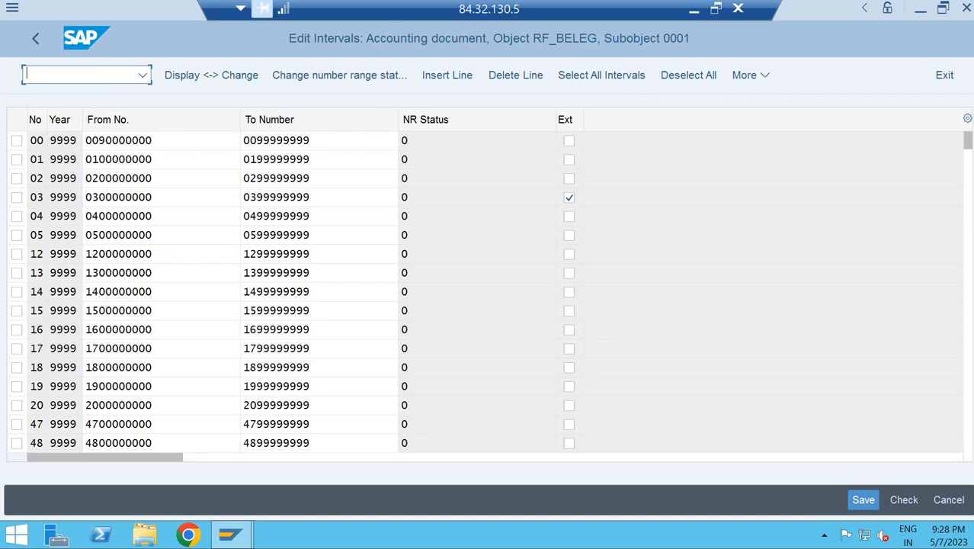
text(/n)
key(BackSpace)
key(BackSpace)
key(F3)
click(309, 447)
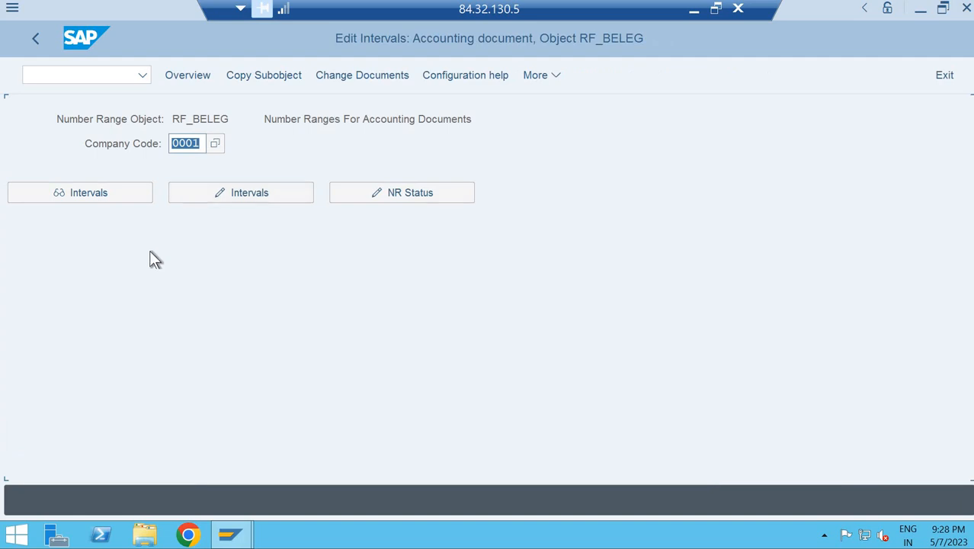
key(F3)
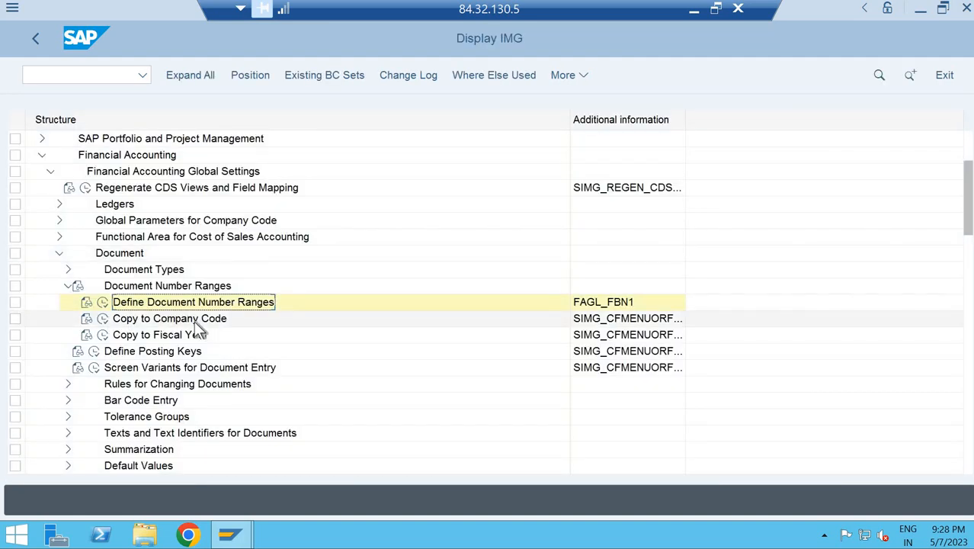
Widen the Additional information column, open the Copy to Company Code activity and acknowledge the notice about transporting number range intervals
click(103, 318)
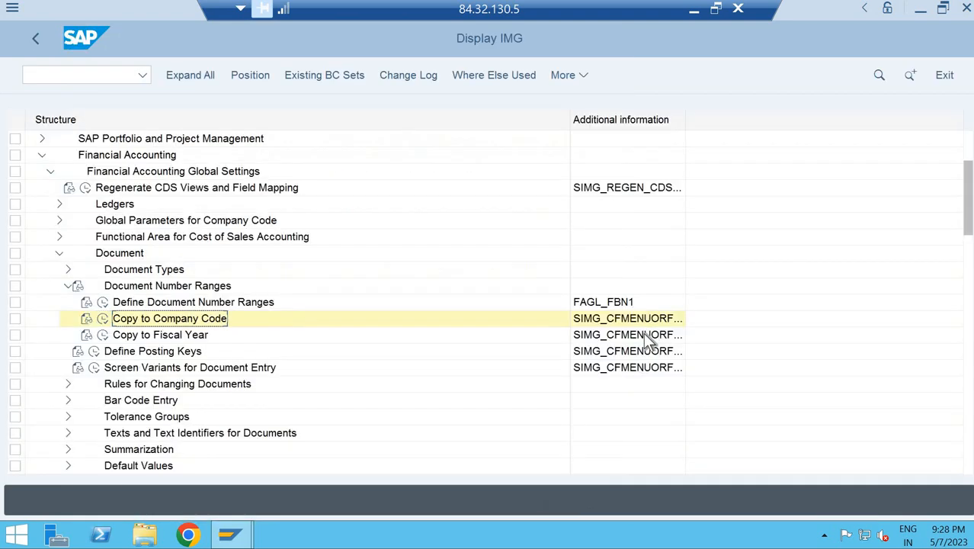
drag(685, 120, 761, 124)
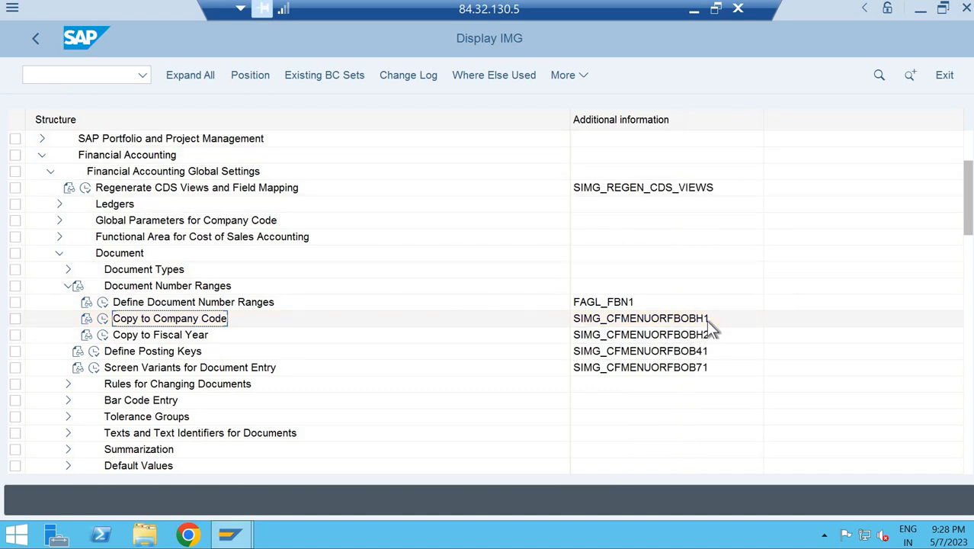
click(103, 318)
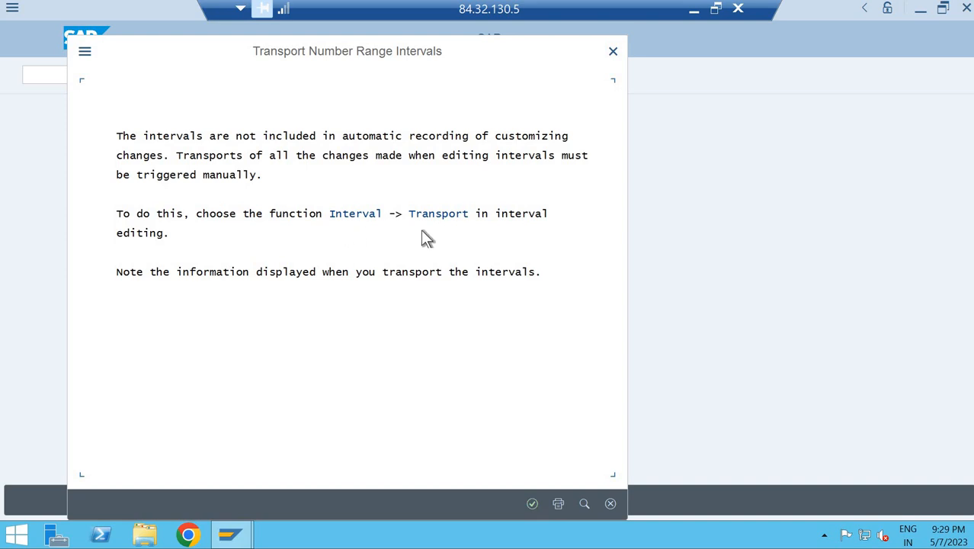
click(531, 503)
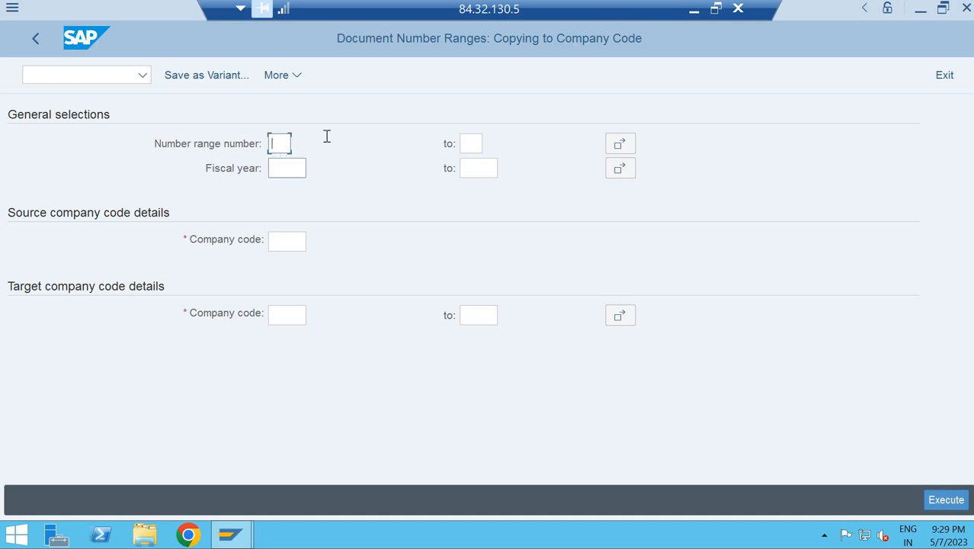
Set the fiscal year to 9999 and the source company code to 0001 for copying the document number ranges
click(293, 165)
text(9999)
click(298, 243)
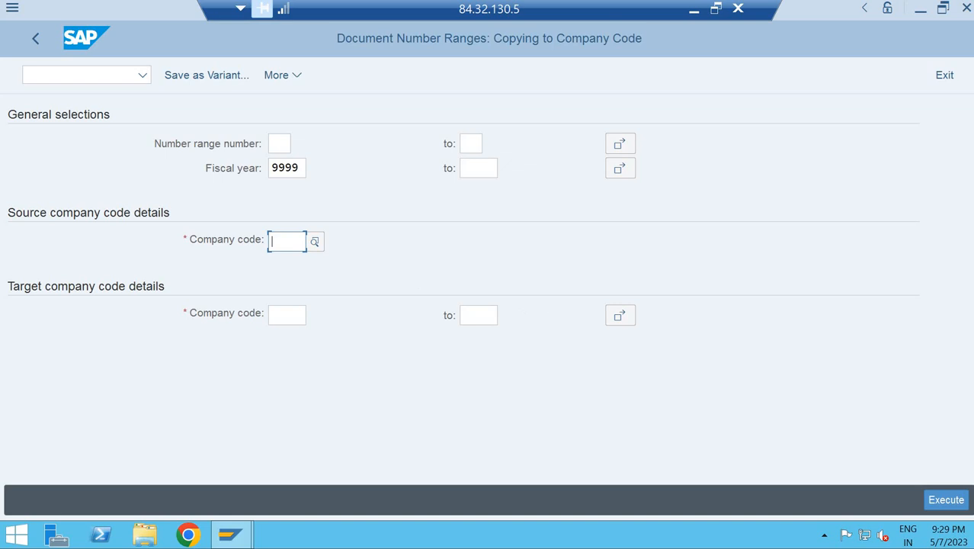
text(0001)
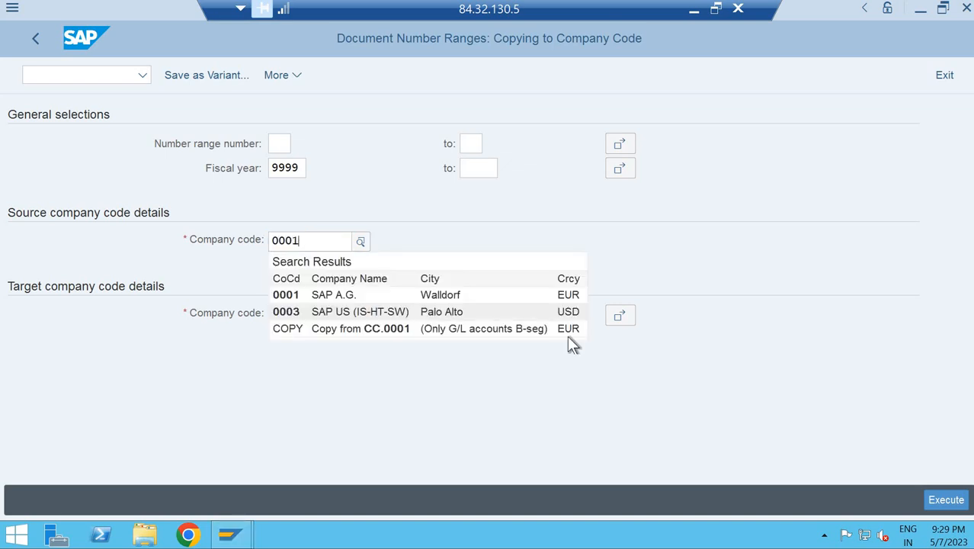
click(427, 294)
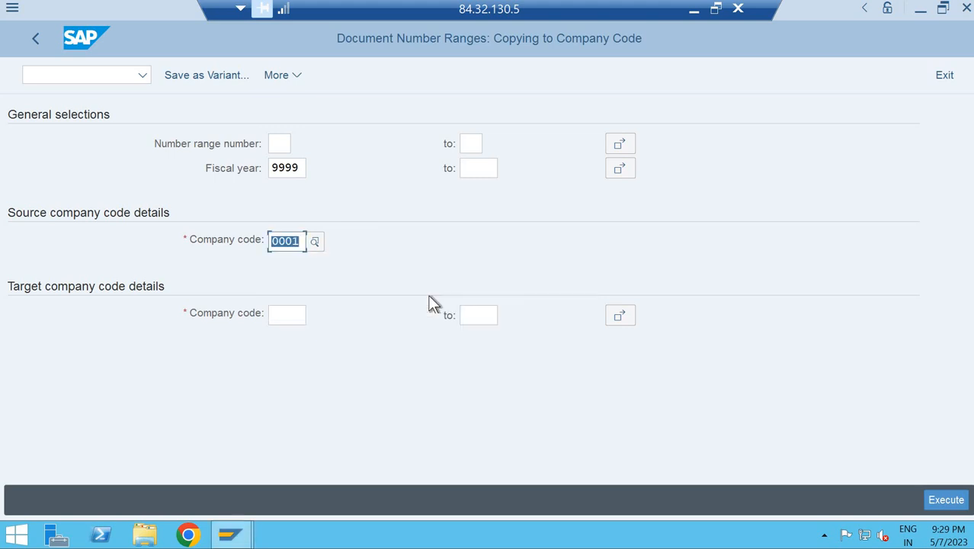
Set the target company code to NE01 and execute the document number range copy
click(284, 313)
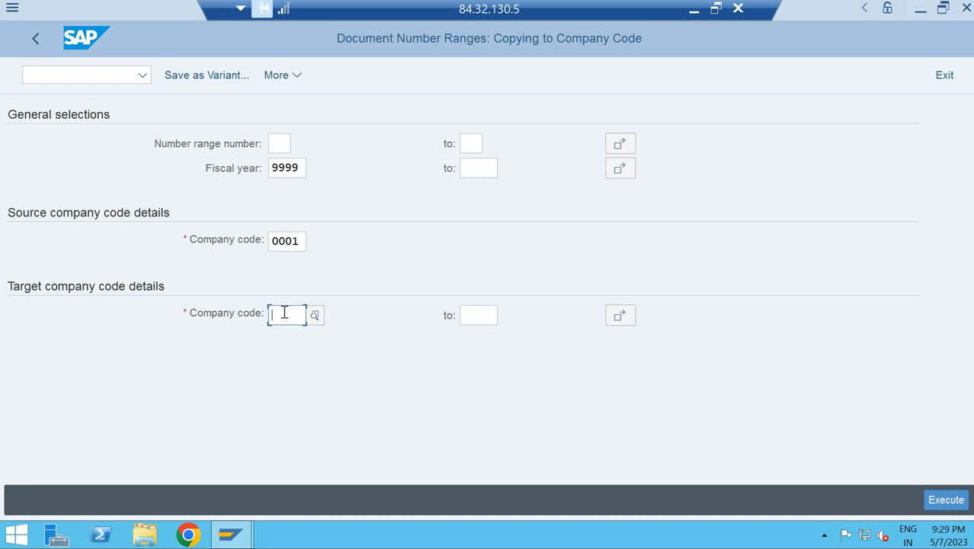
text(ne0)
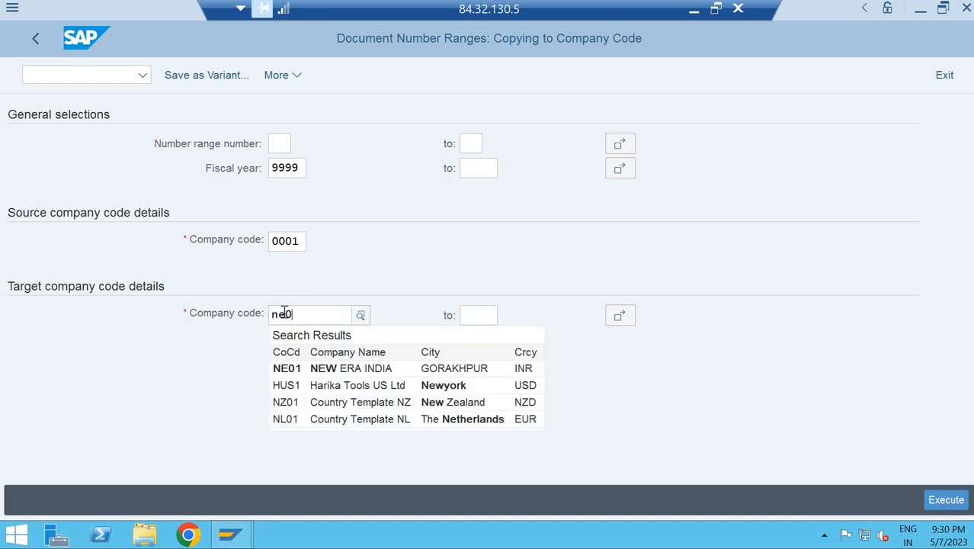
text(1)
click(940, 507)
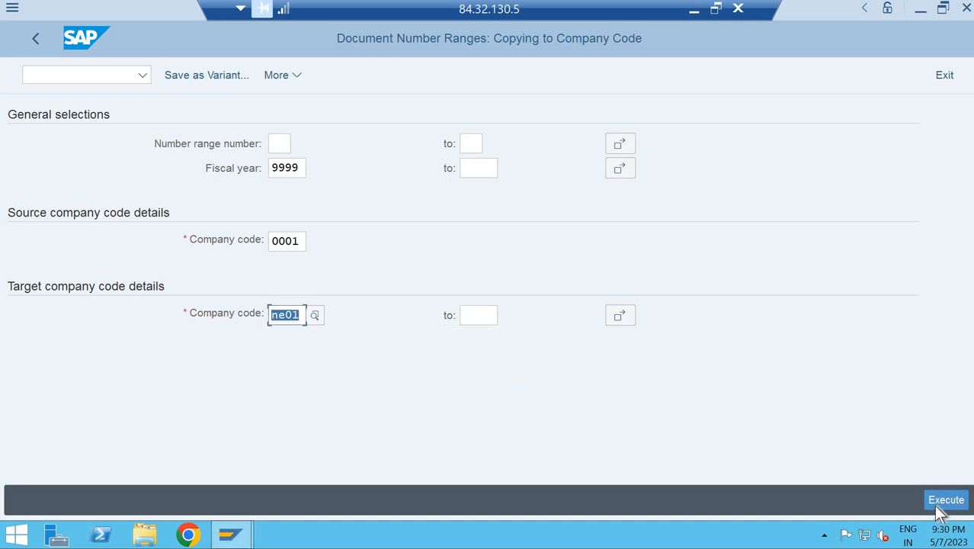
Run and confirm the document number range copy to company code NE01, and return to SAP Easy Access
click(943, 509)
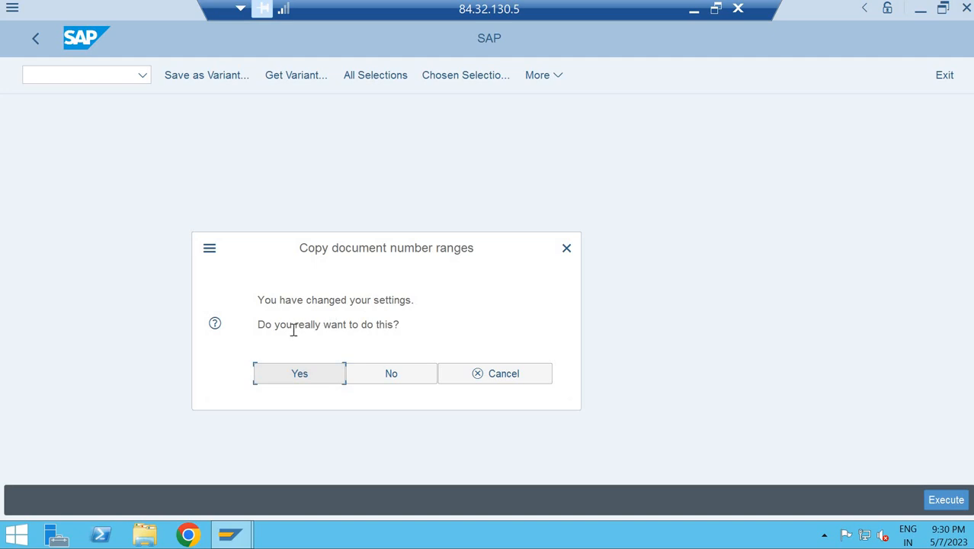
click(301, 374)
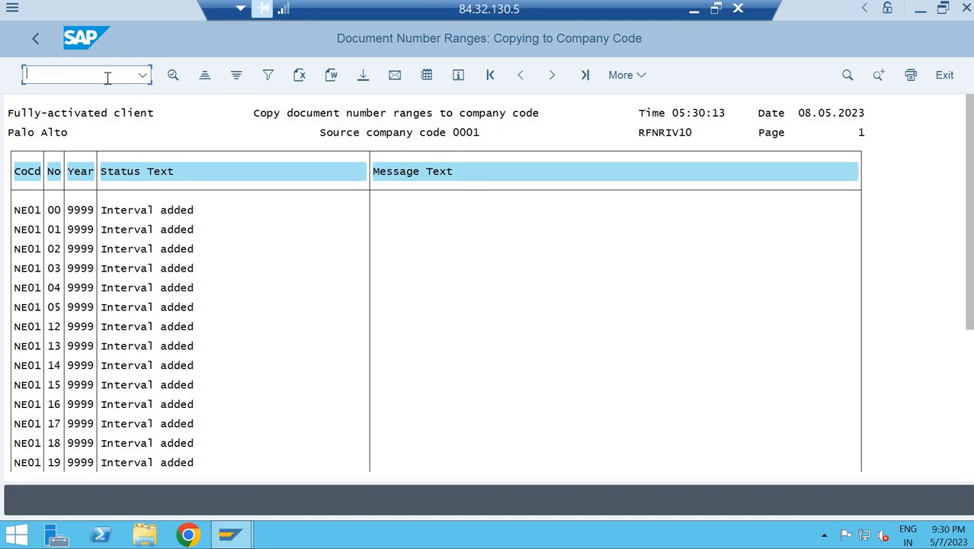
text(/n)
key(Return)
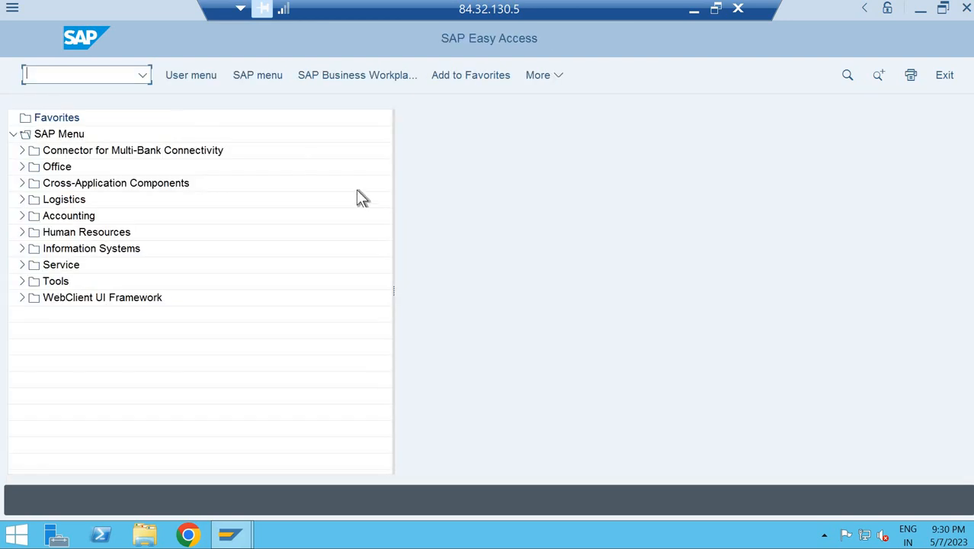
Start transaction SPRO and open the SAP Reference IMG
text(spr0)
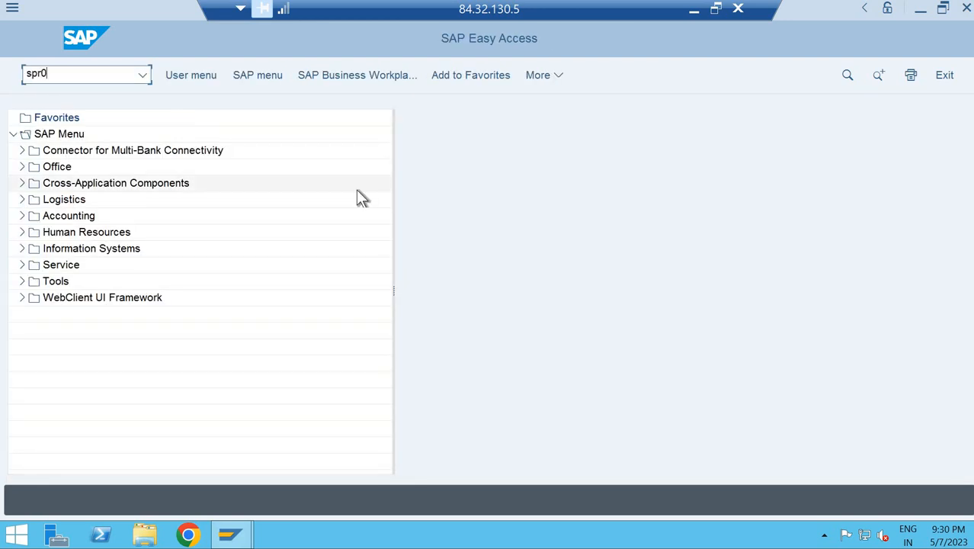
key(Return)
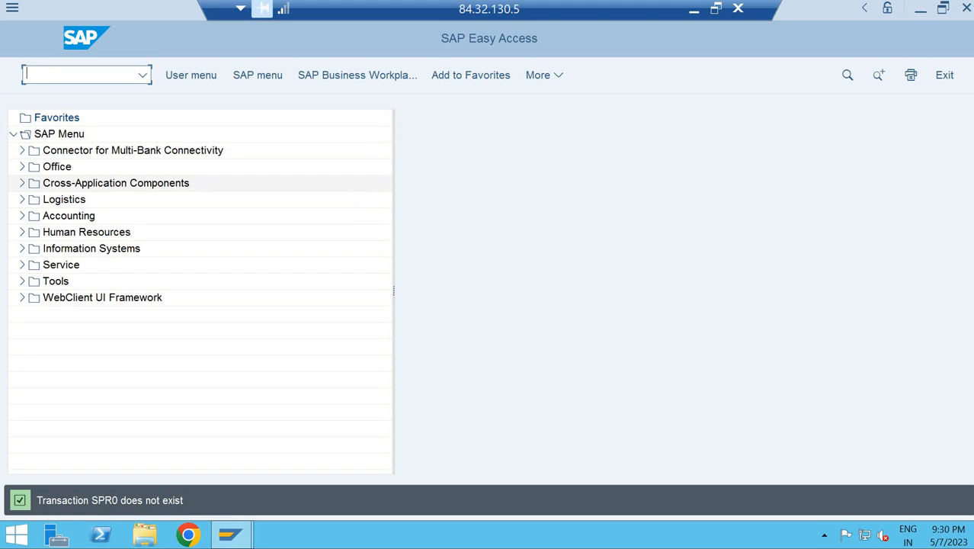
text(spro)
key(Return)
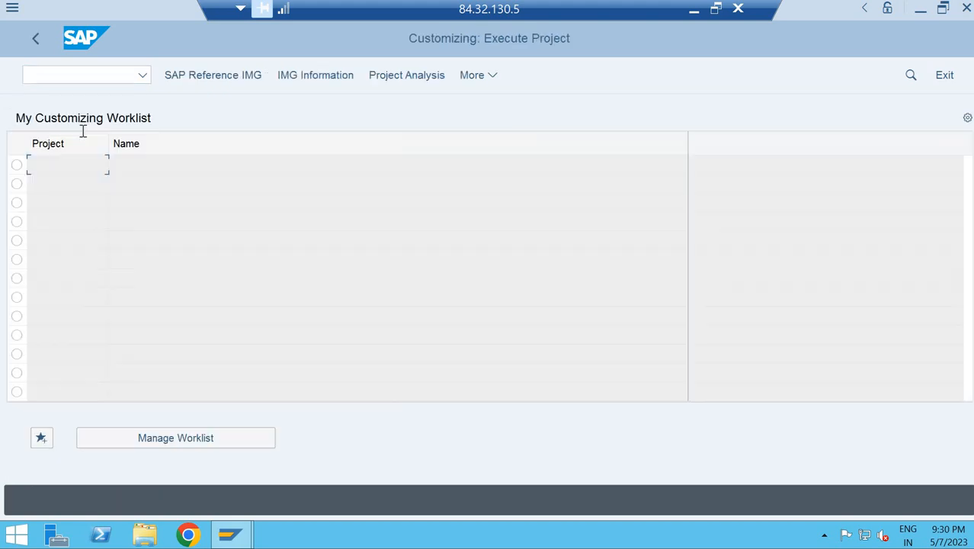
click(218, 83)
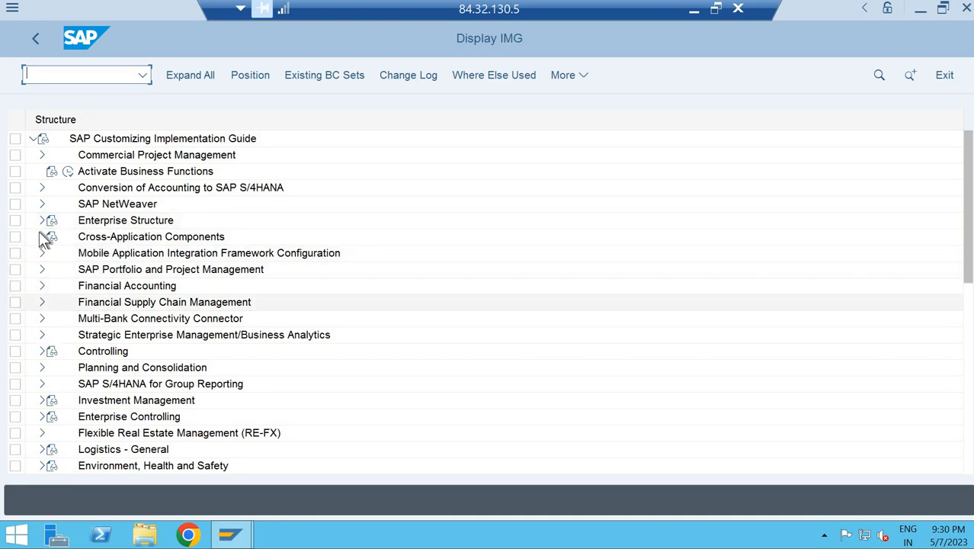
Expand Financial Accounting, Financial Accounting Global Settings, Document and Document Types, and open the Define Document Types activity
click(41, 286)
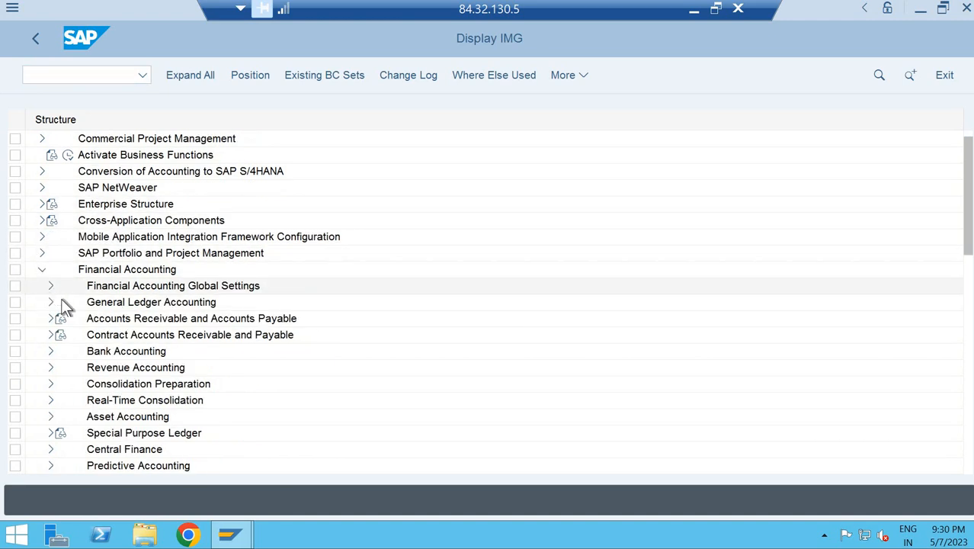
click(49, 286)
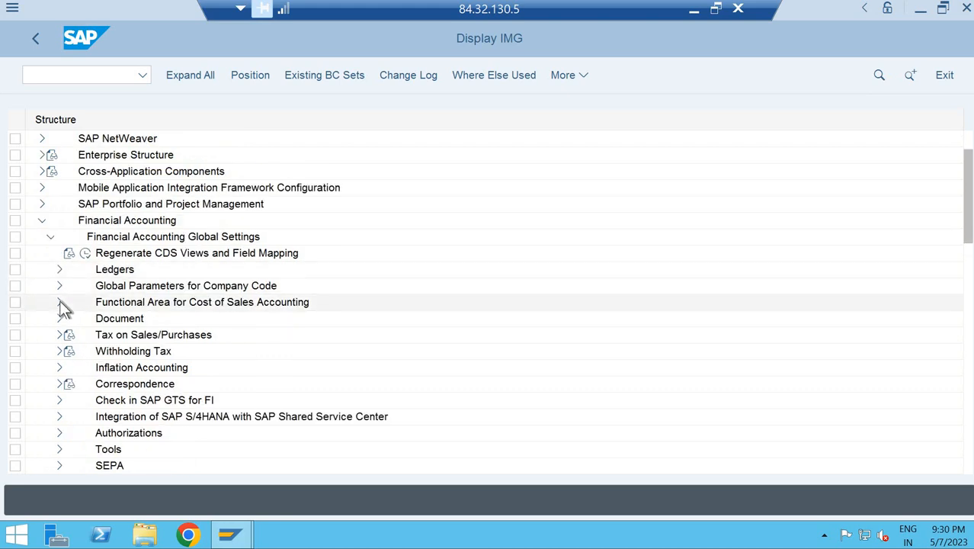
click(59, 318)
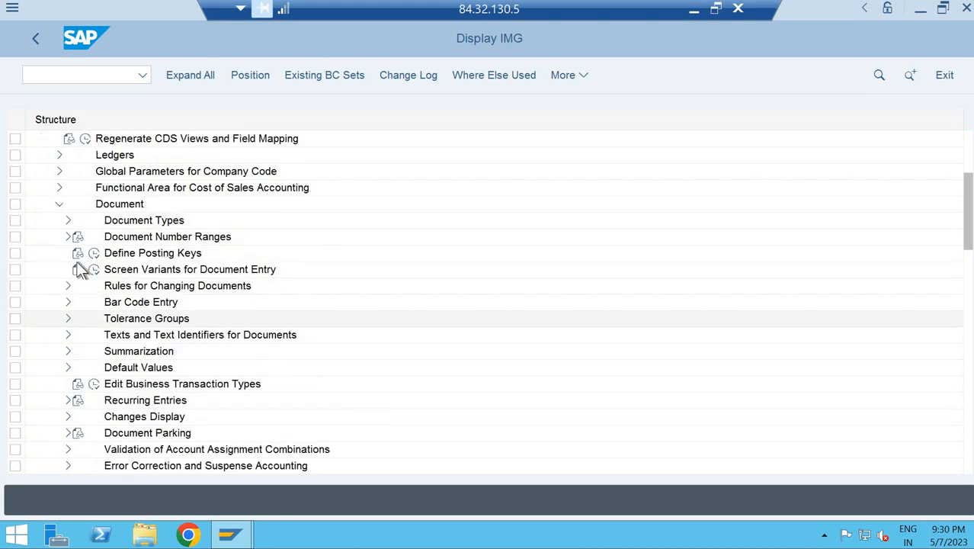
click(68, 219)
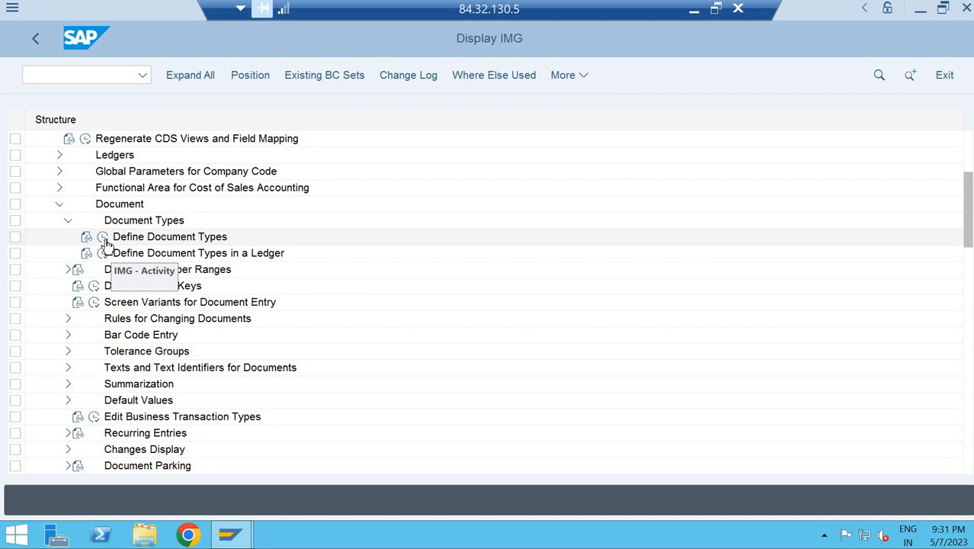
click(103, 237)
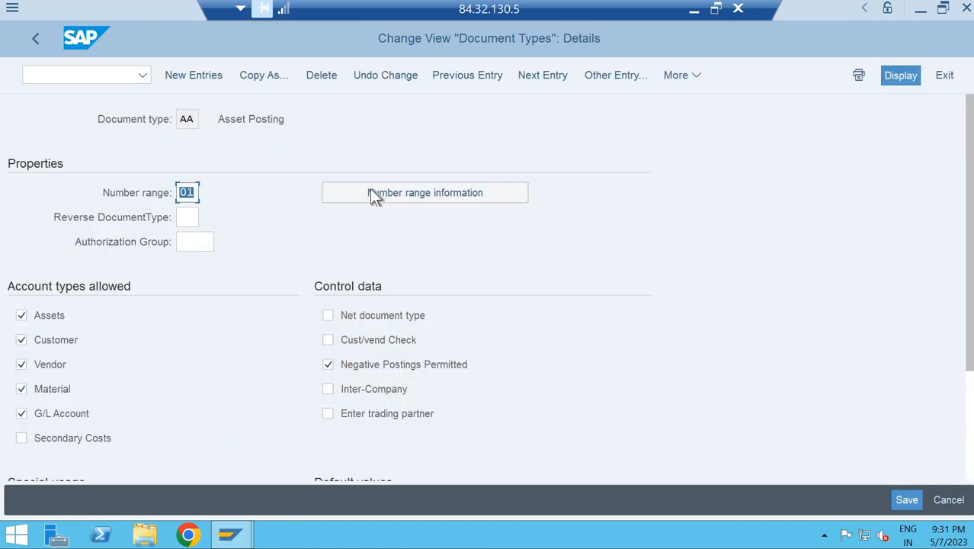
From document type AA's number range information, display the editable intervals of company code NE01, and return to the customizing structure
click(372, 194)
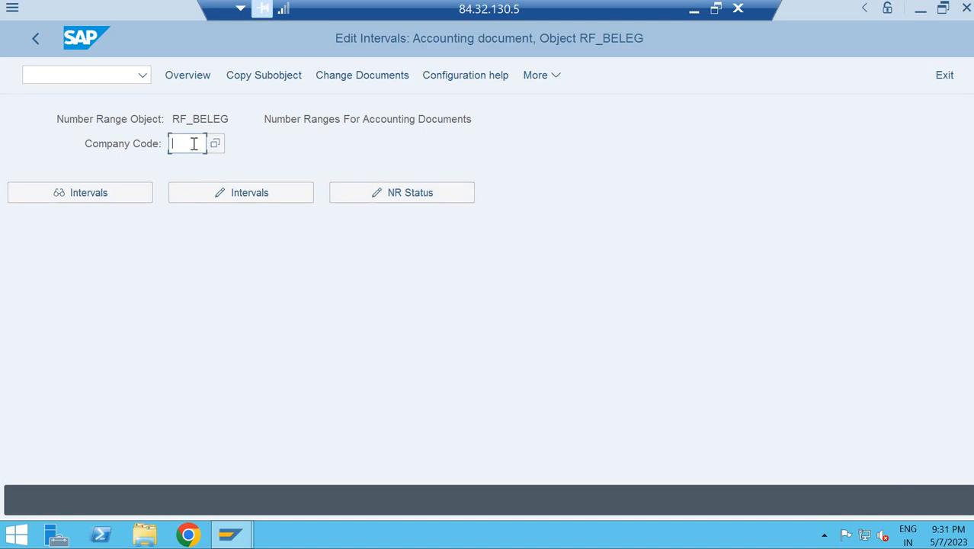
text(ne01)
key(Return)
click(223, 193)
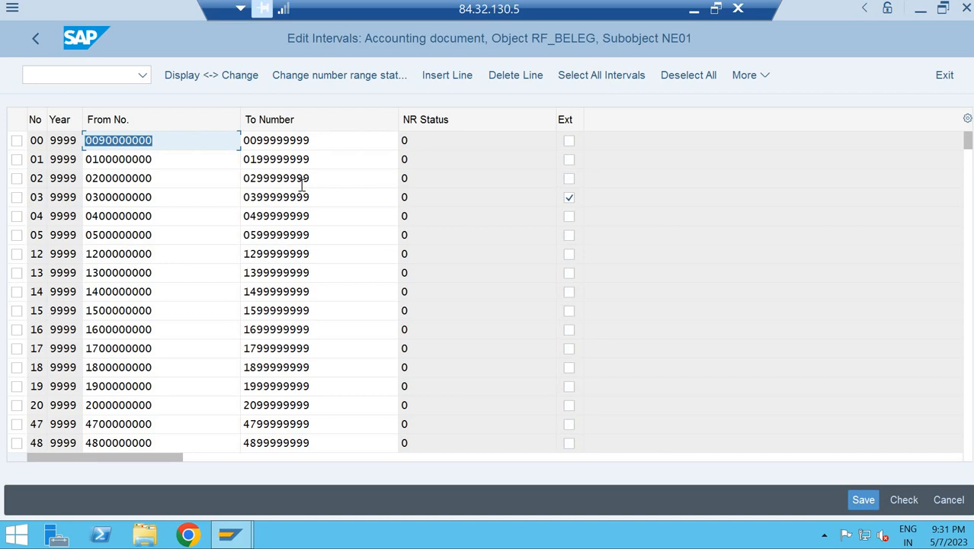
key(Escape)
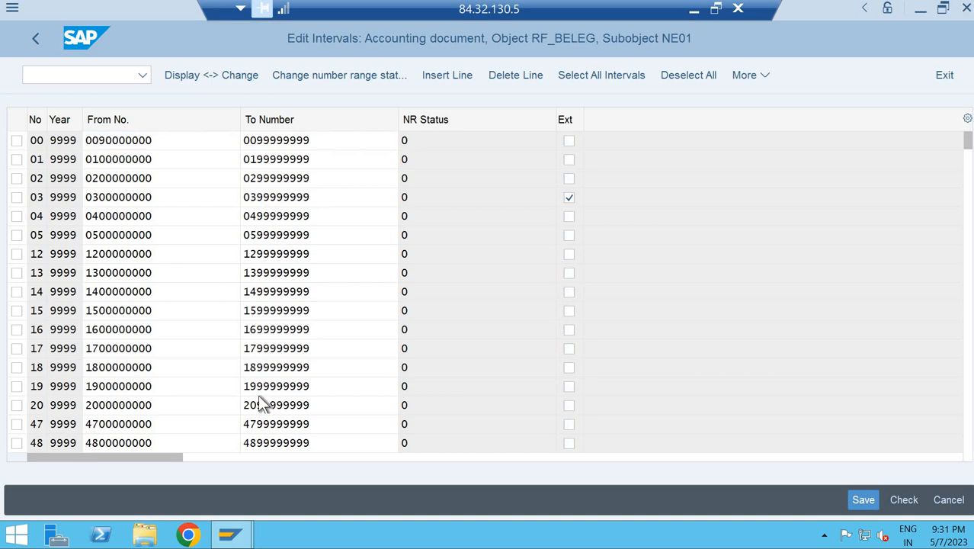
click(309, 451)
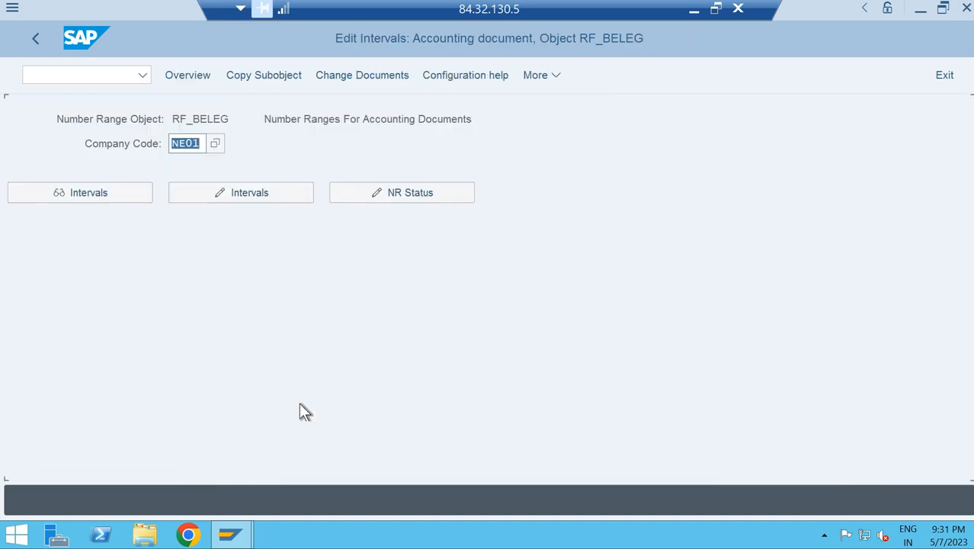
key(F3)
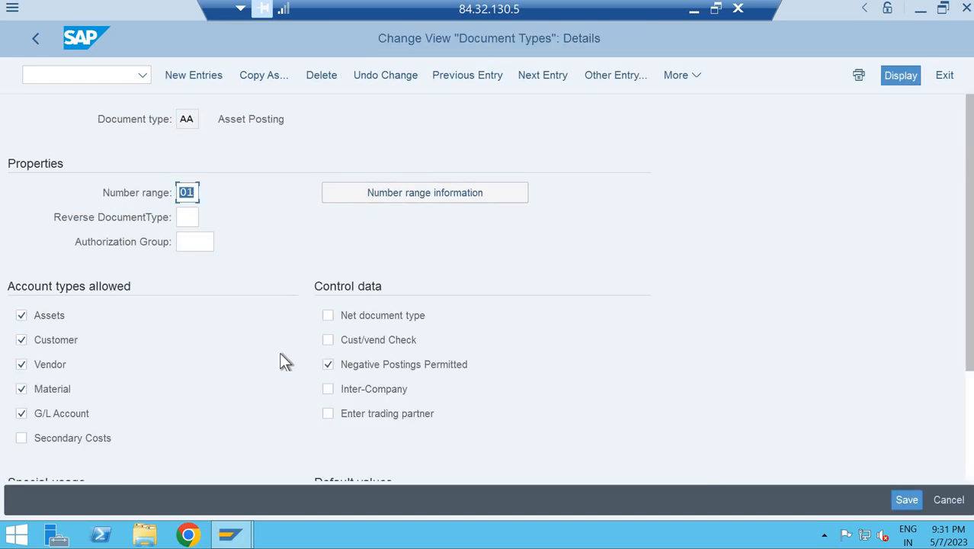
key(F3)
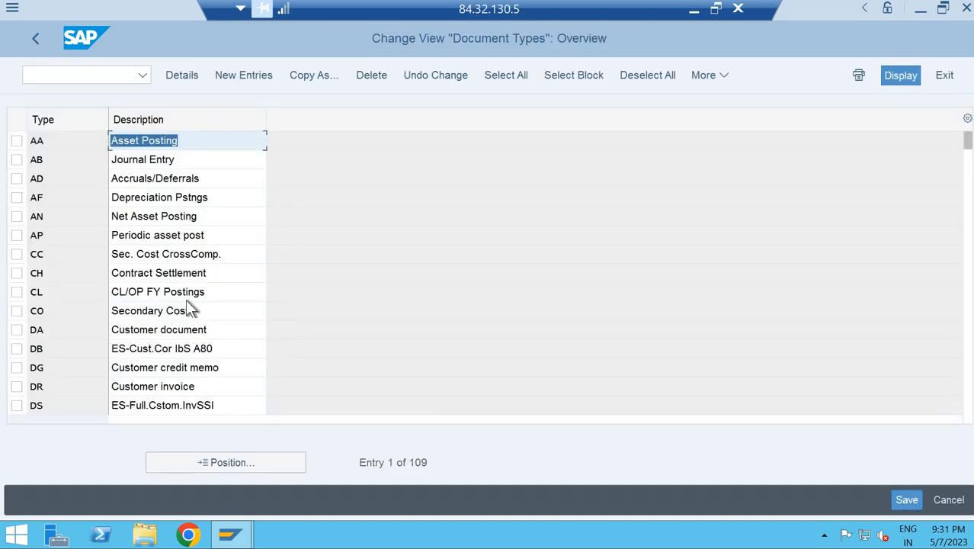
key(F3)
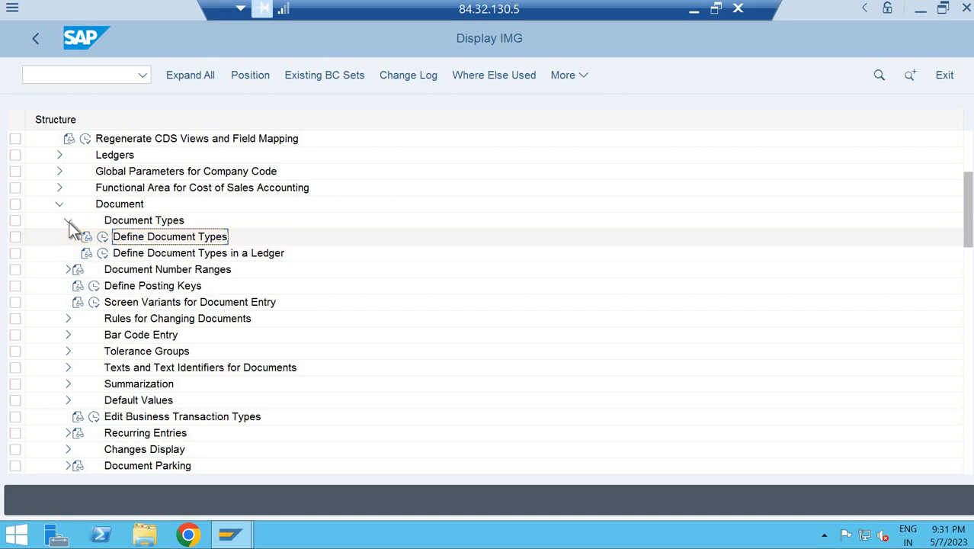
Collapse Document Types, open Define Document Number Ranges under Document Number Ranges, and display the editable intervals of company code NE01
click(68, 221)
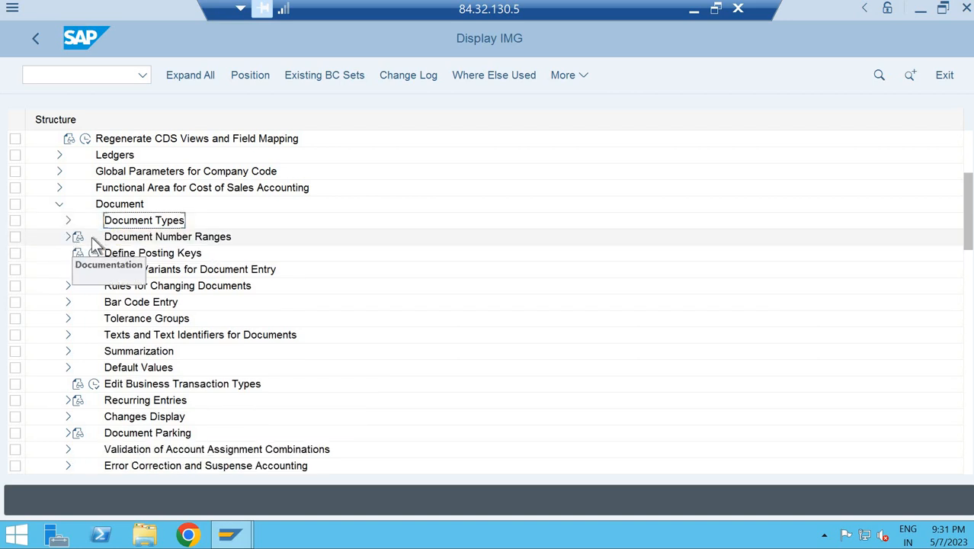
click(68, 237)
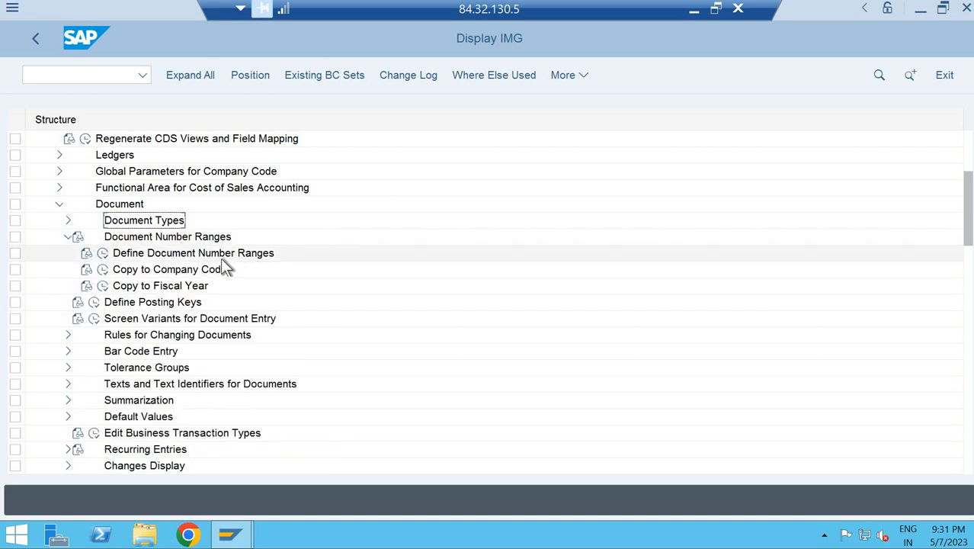
click(103, 253)
click(196, 145)
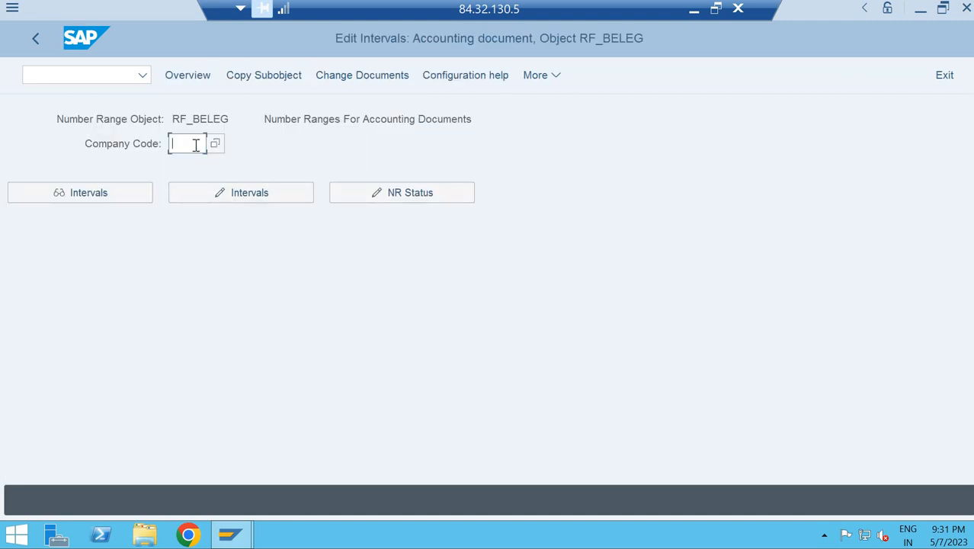
text(ne01)
click(219, 194)
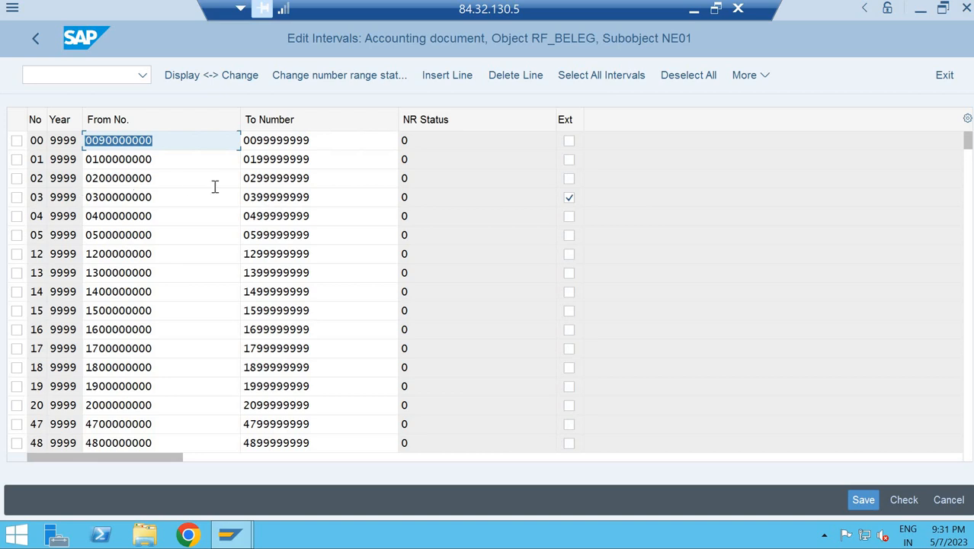
Leave the number range intervals with the /N command and return to SAP Easy Access
click(98, 77)
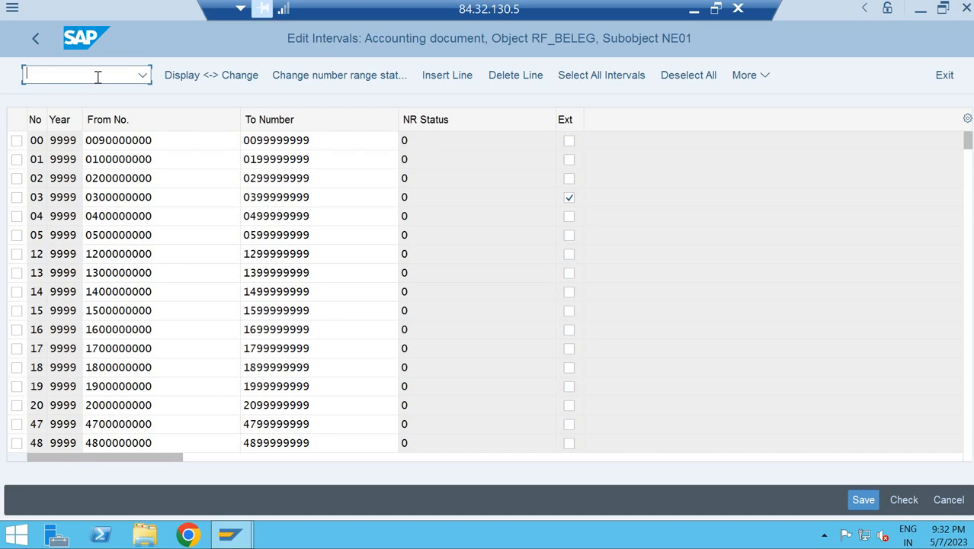
text(/N)
key(Return)
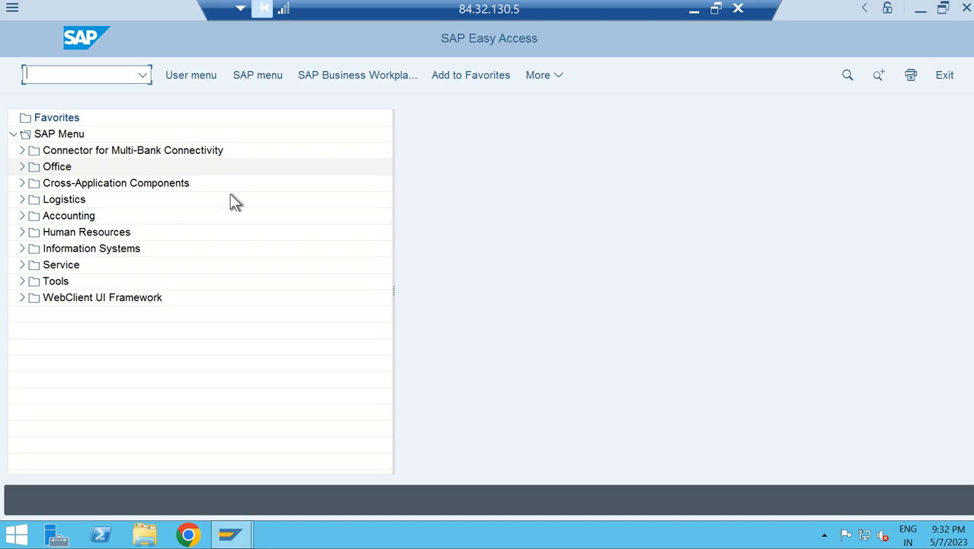
click(180, 186)
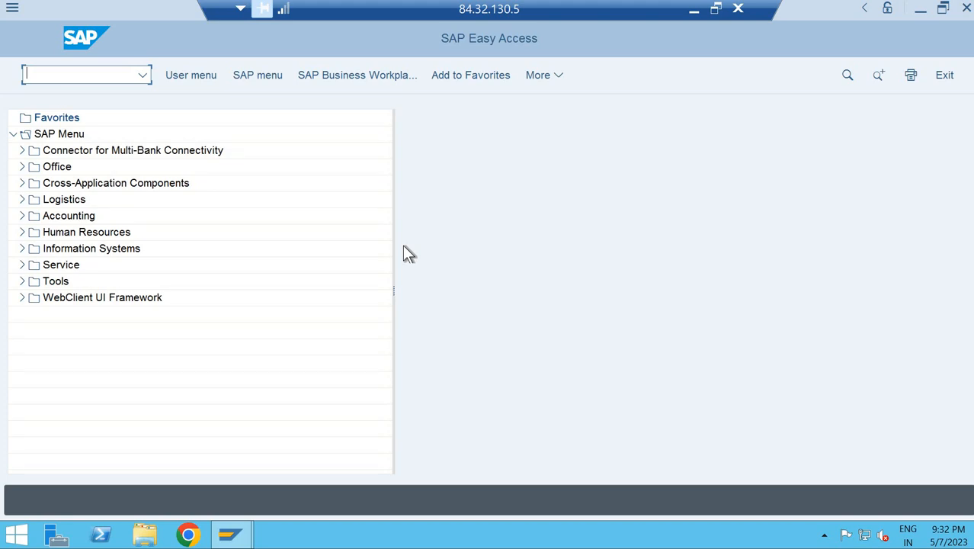
Log off from the SAP system and disconnect the remote desktop session
click(965, 9)
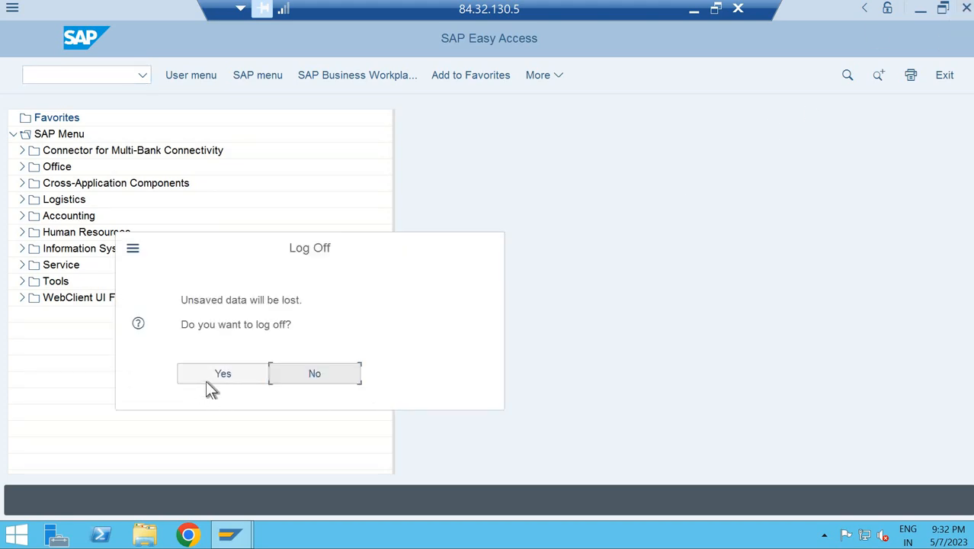
click(205, 381)
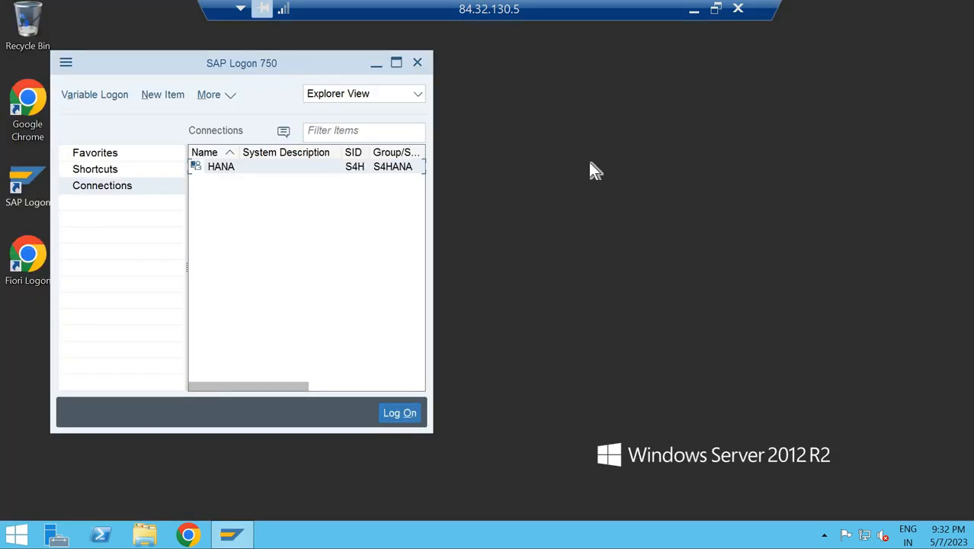
click(738, 8)
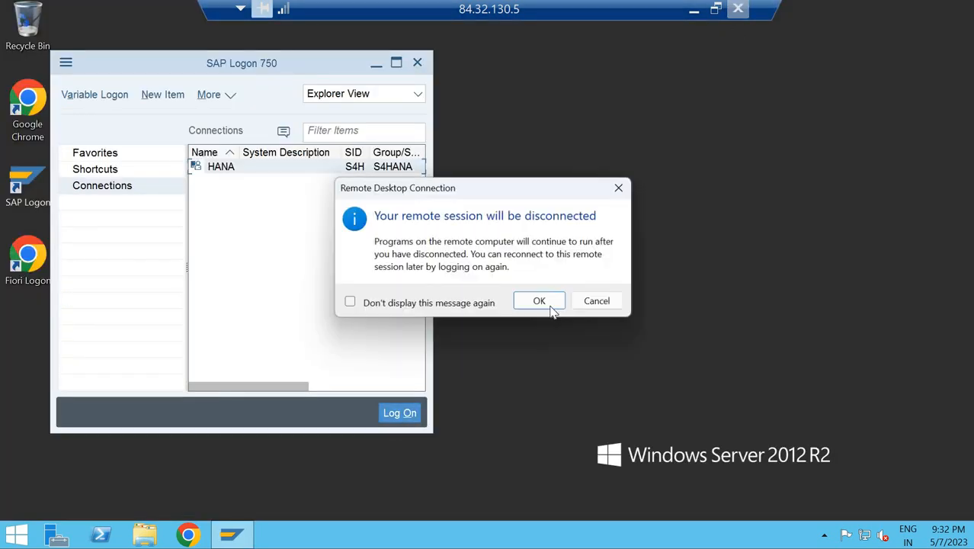
click(540, 302)
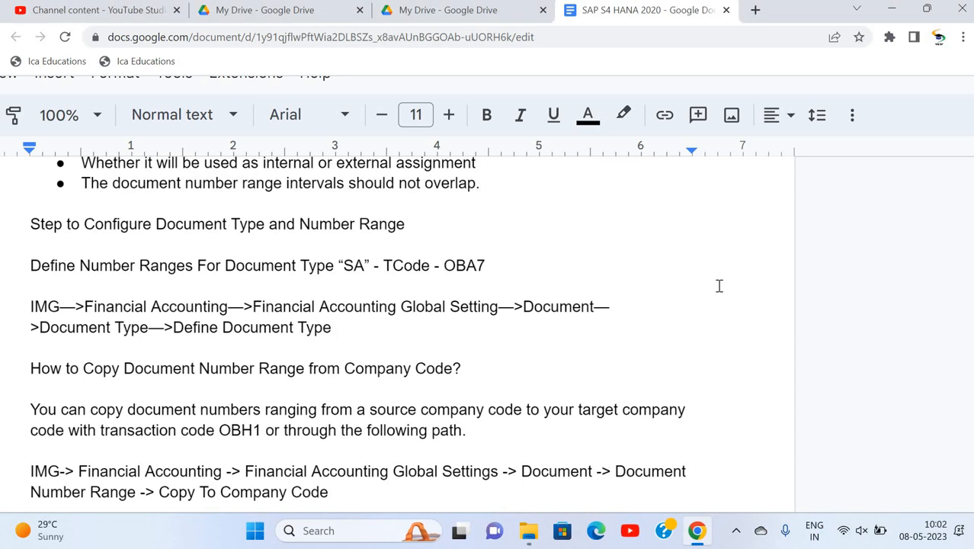